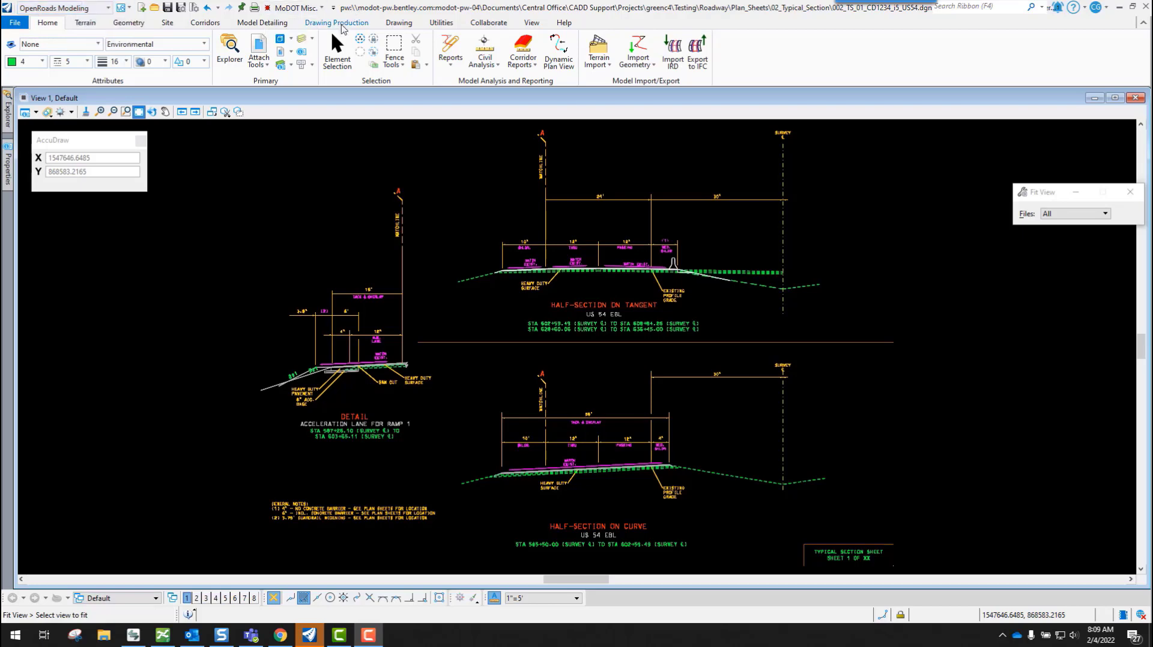
click(340, 22)
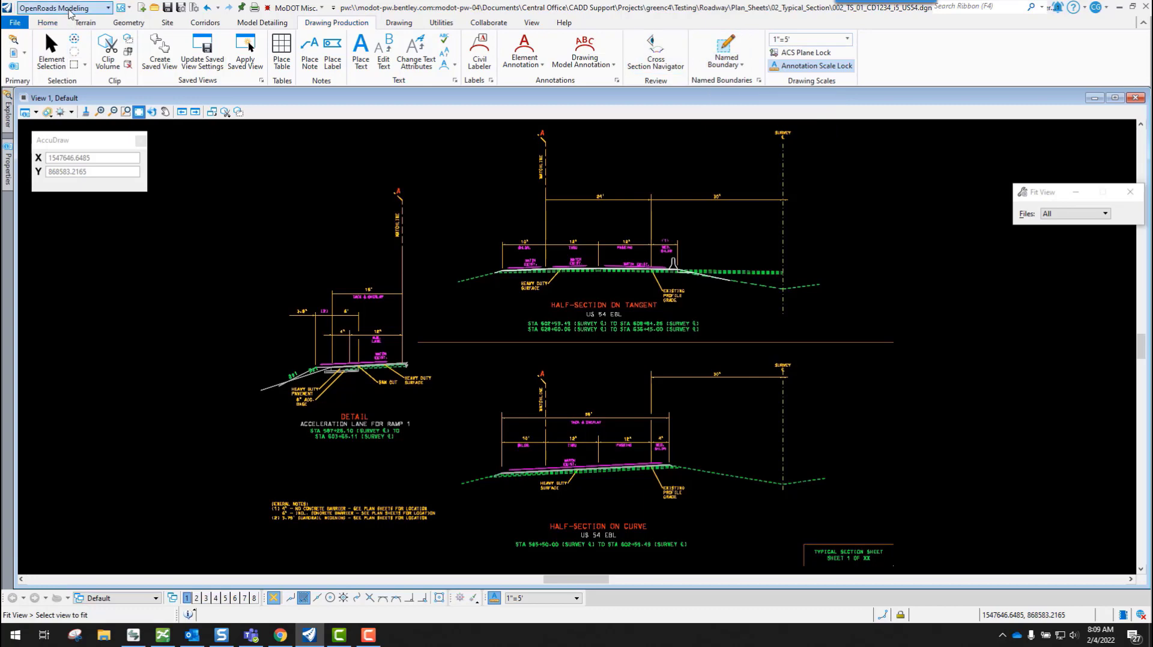
click(70, 13)
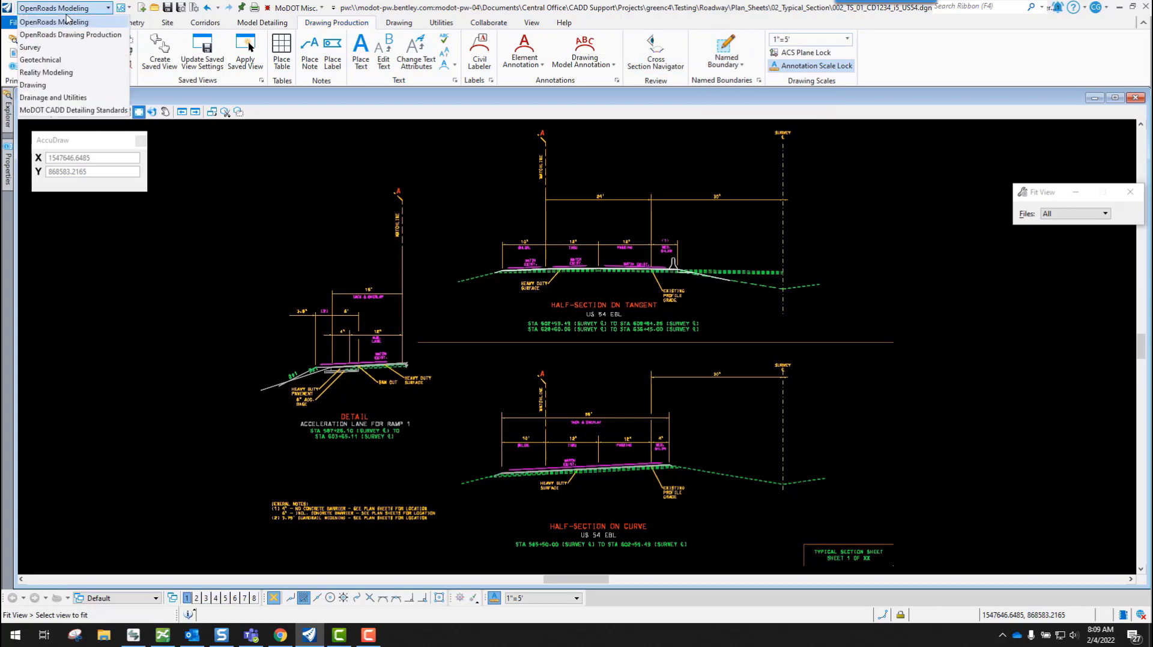
click(41, 87)
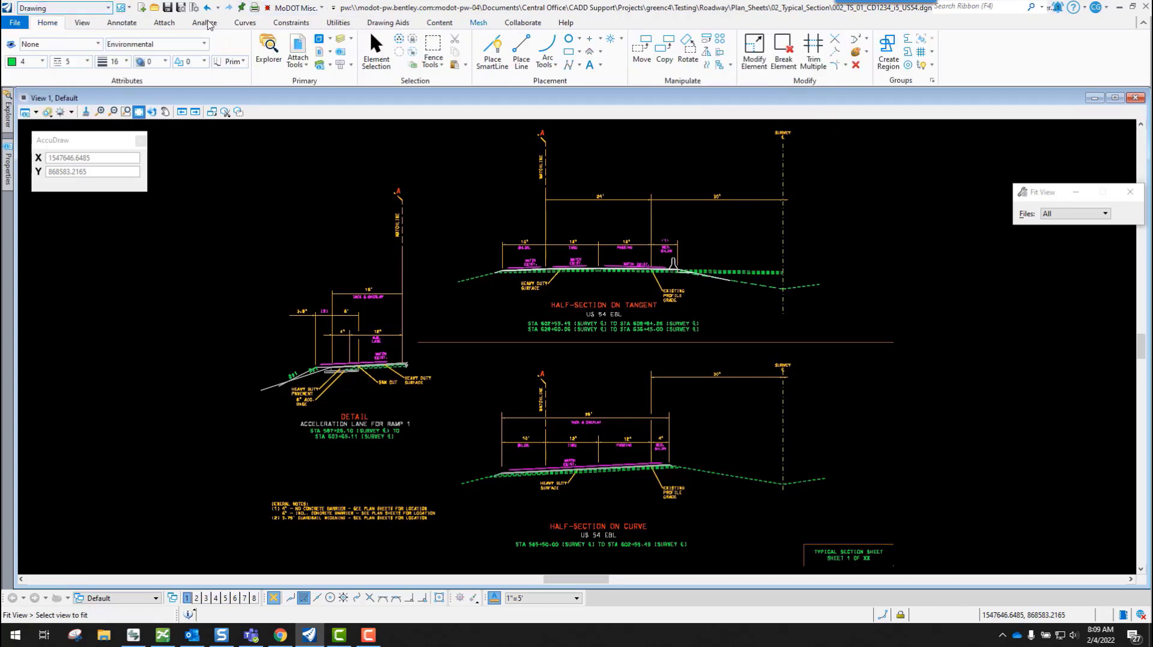
click(82, 23)
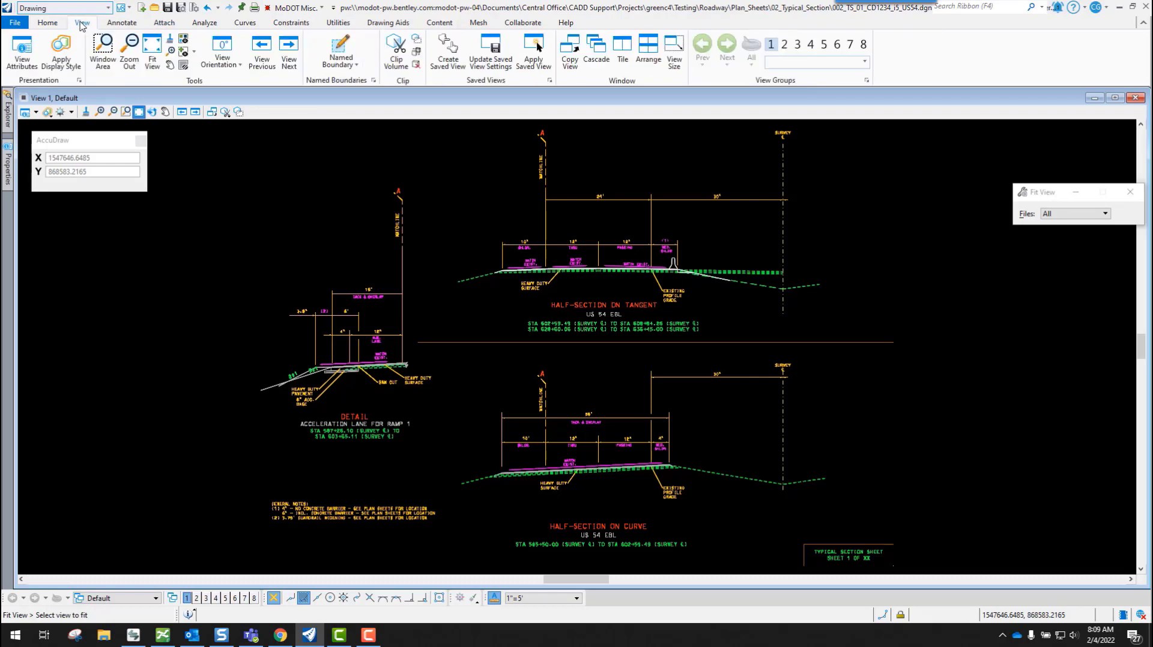
click(346, 54)
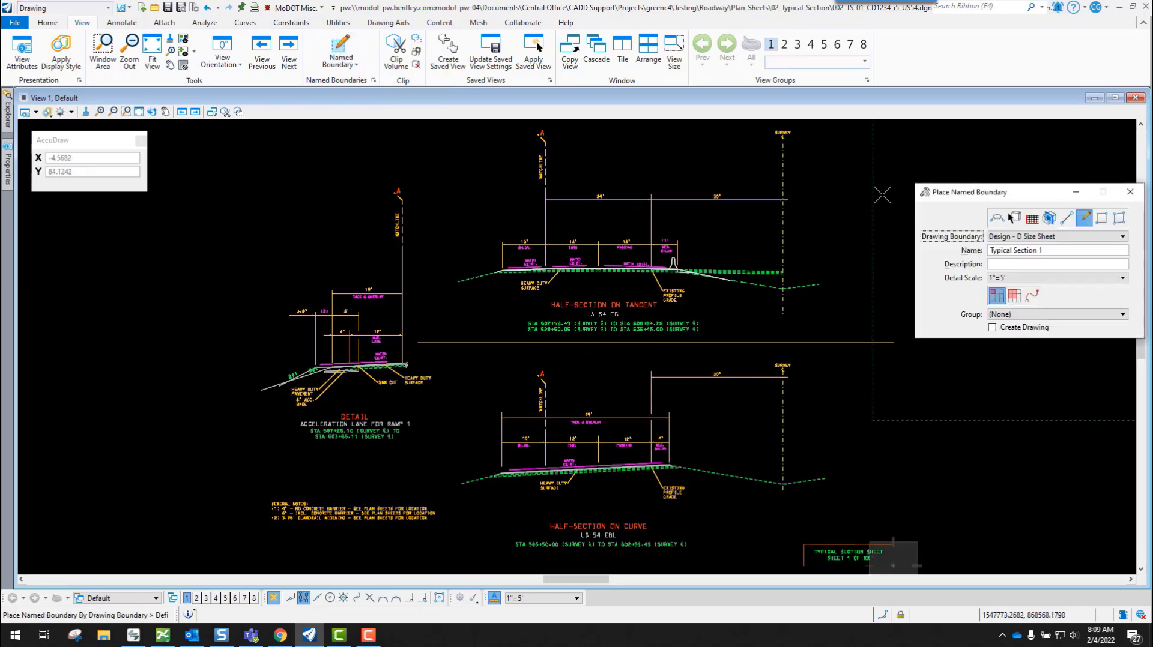
drag(961, 197, 291, 200)
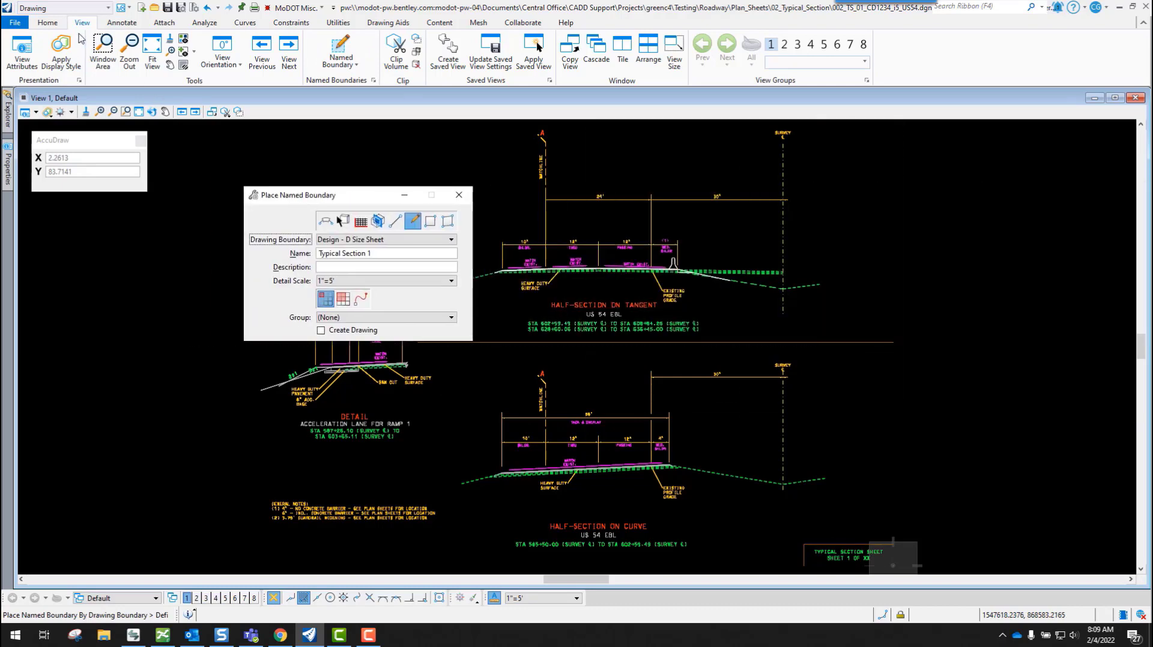
click(52, 23)
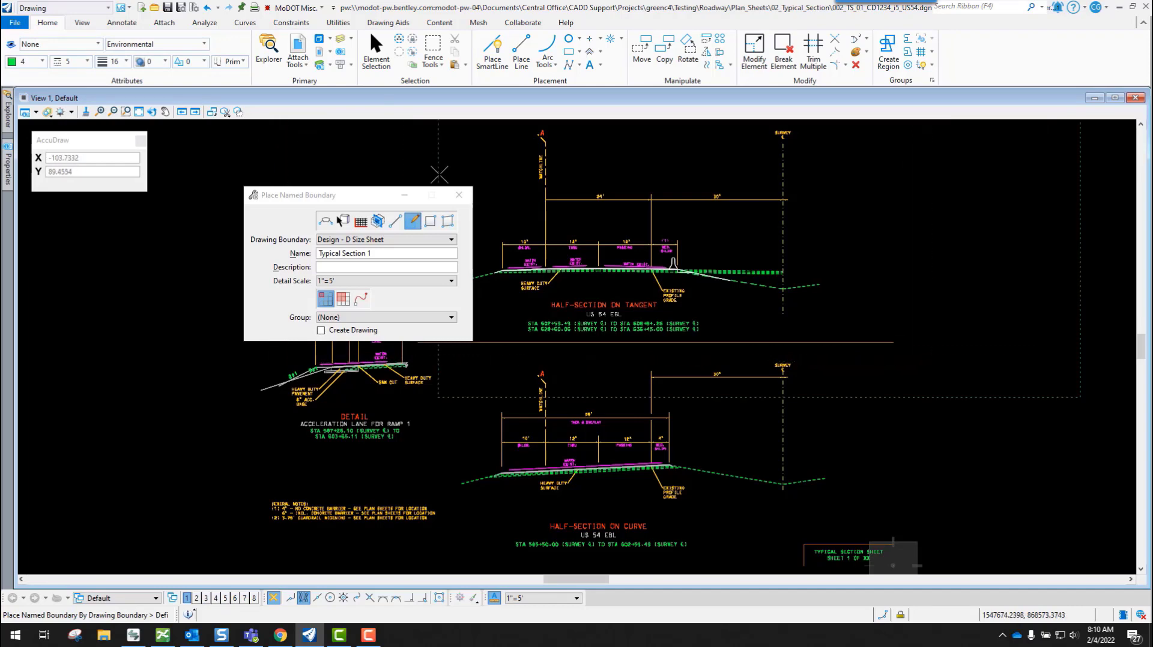
click(459, 195)
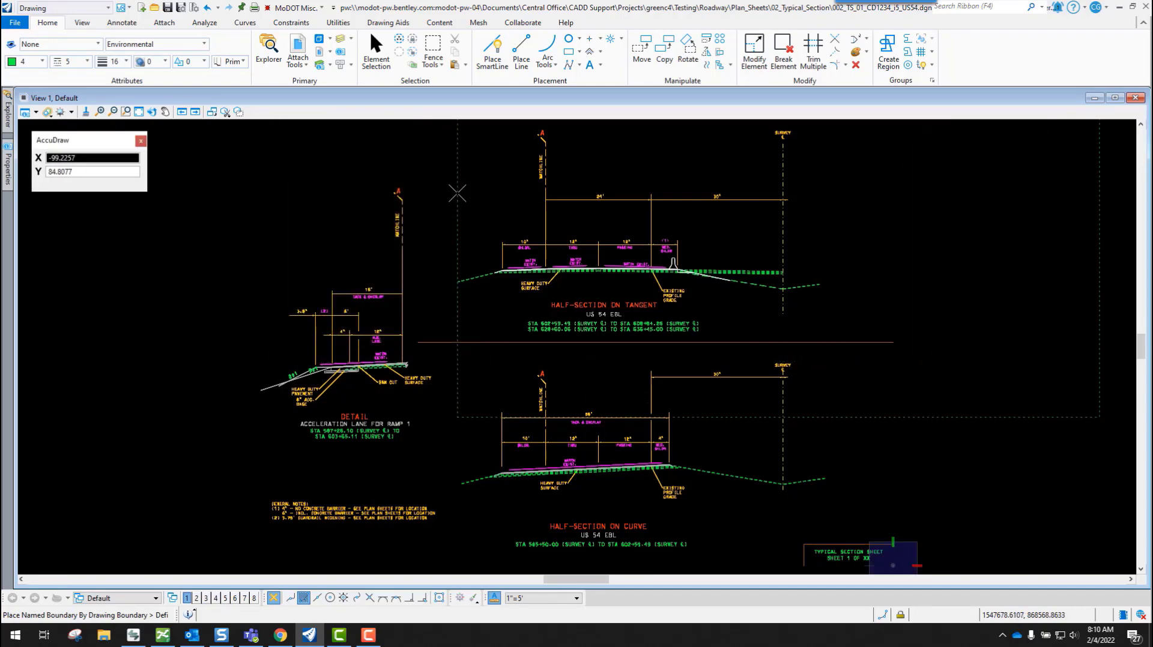
key(Escape)
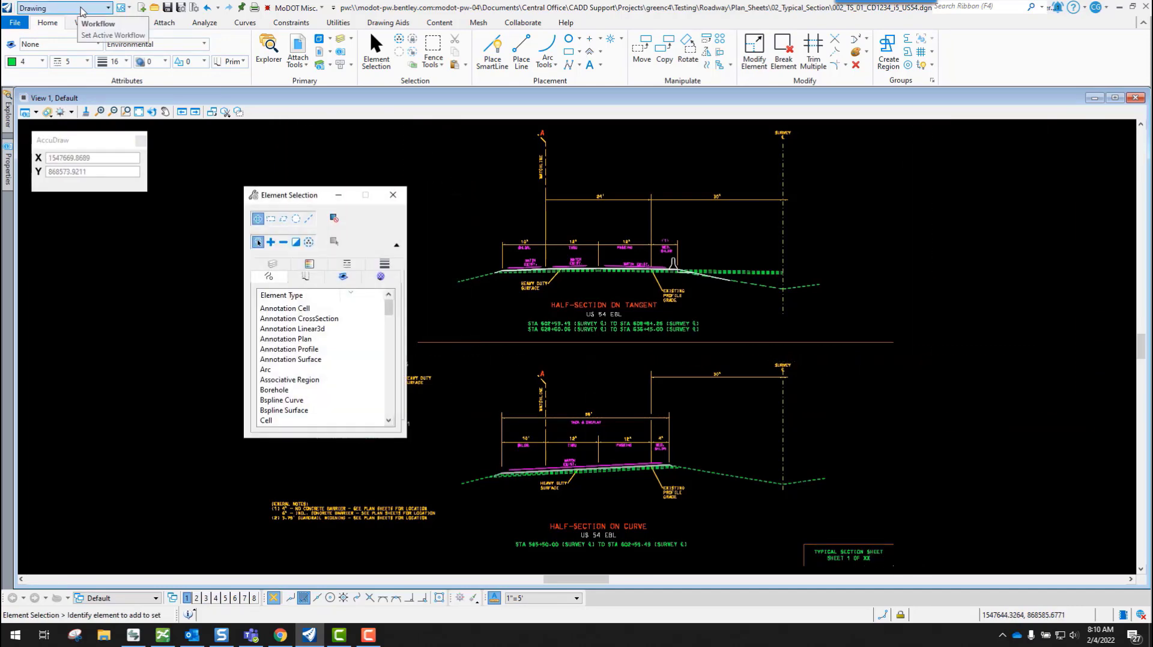
- Switch to the MoDOT CADD Detailing Standards workflow and start a Design named boundary for a Detail Sheet
click(80, 9)
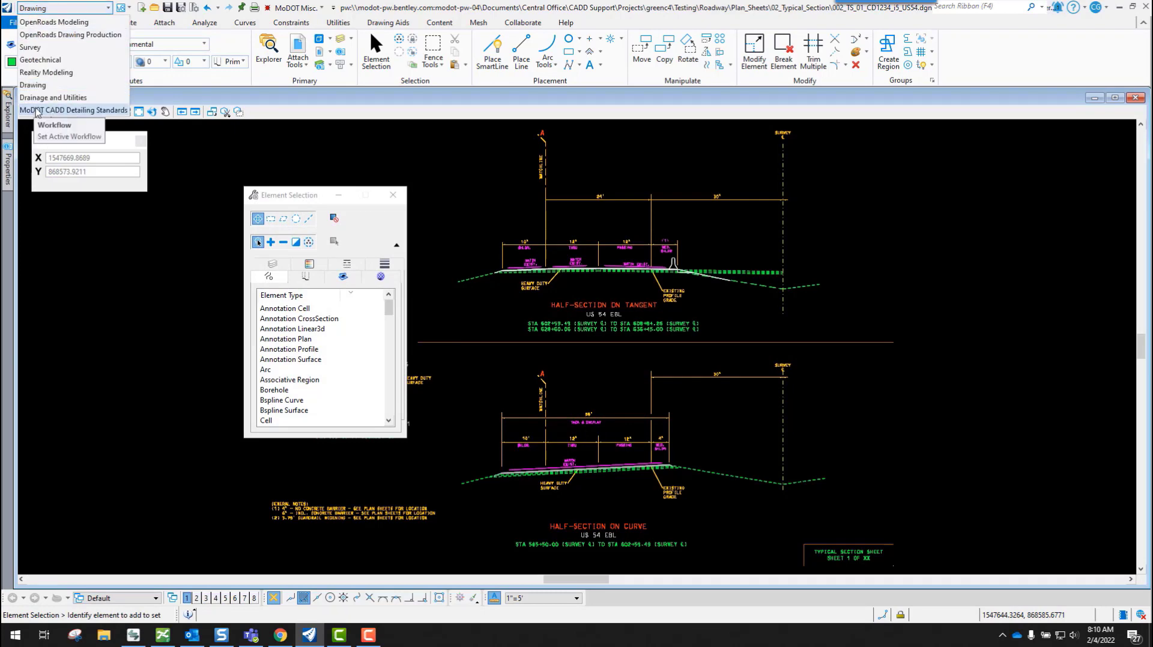
click(84, 111)
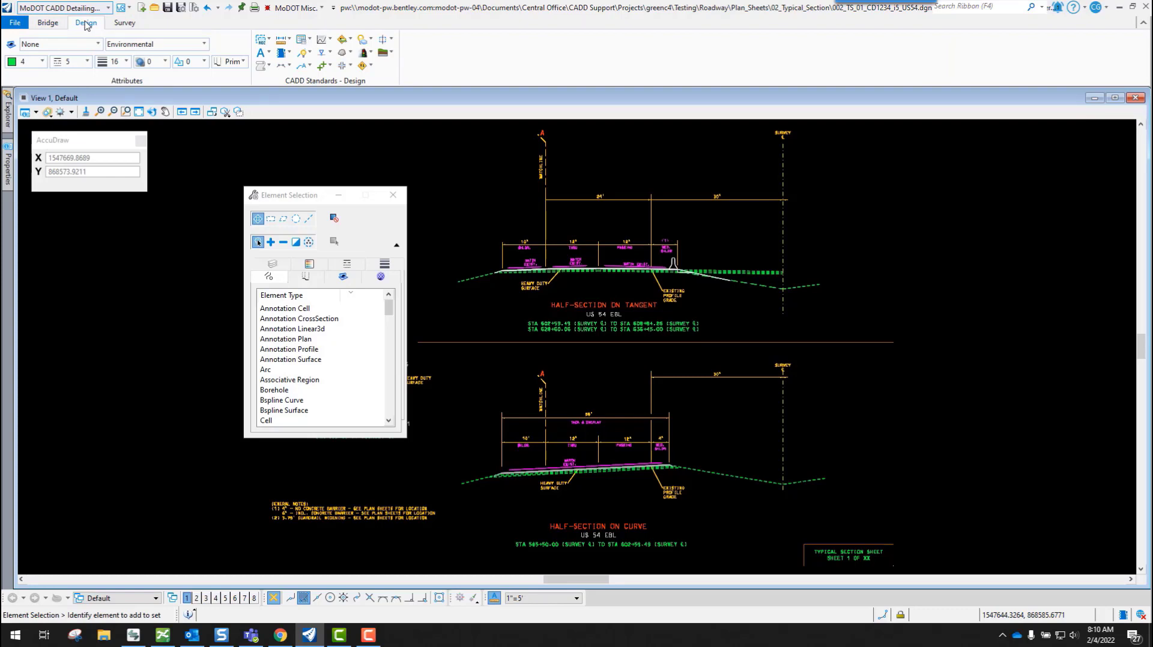
click(268, 39)
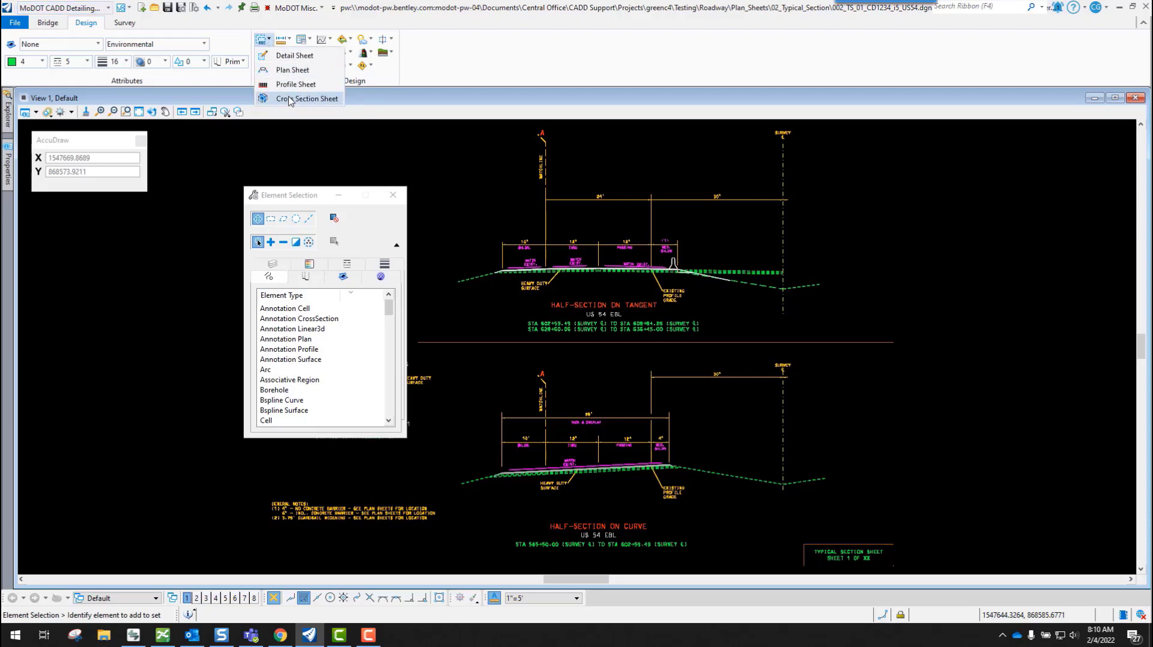
click(294, 56)
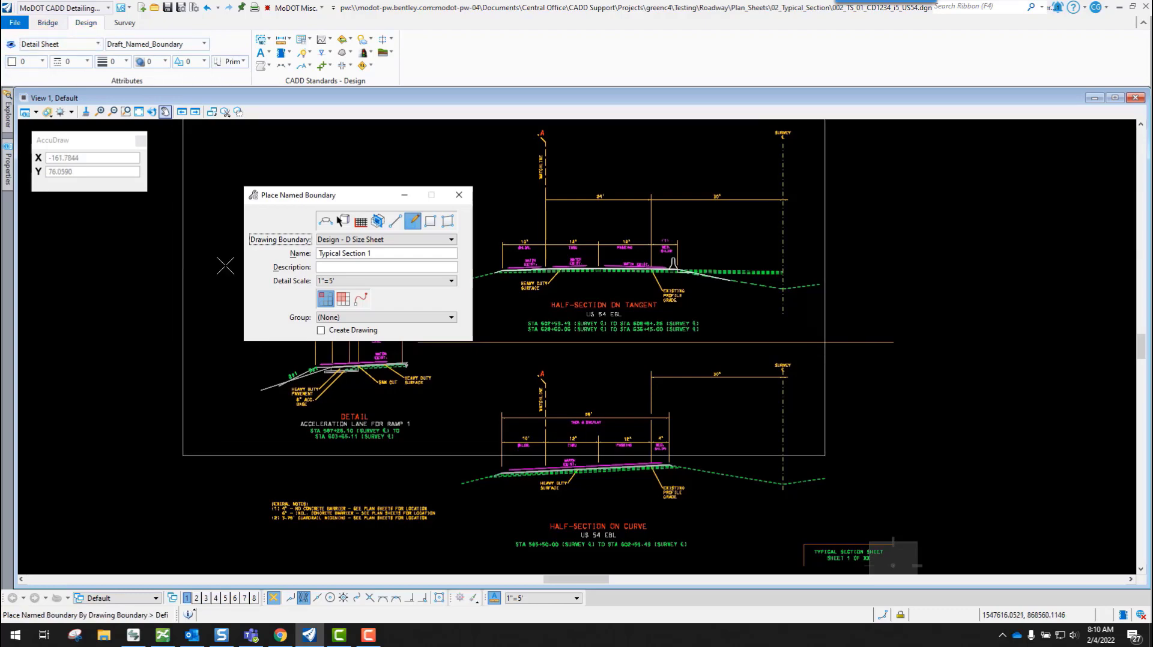
mouse_move(292, 198)
mouse_down()
mouse_move(208, 146)
mouse_move(212, 166)
mouse_up()
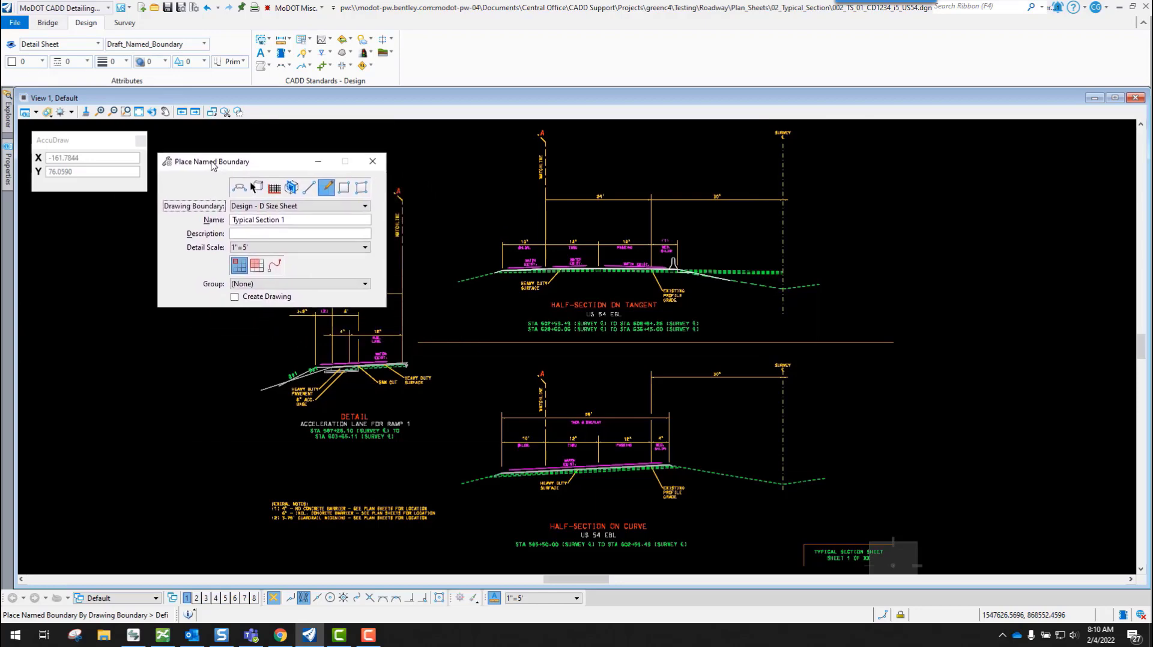
- Check the Bridge named boundary options and return to the Design Detail Sheet boundary
click(48, 23)
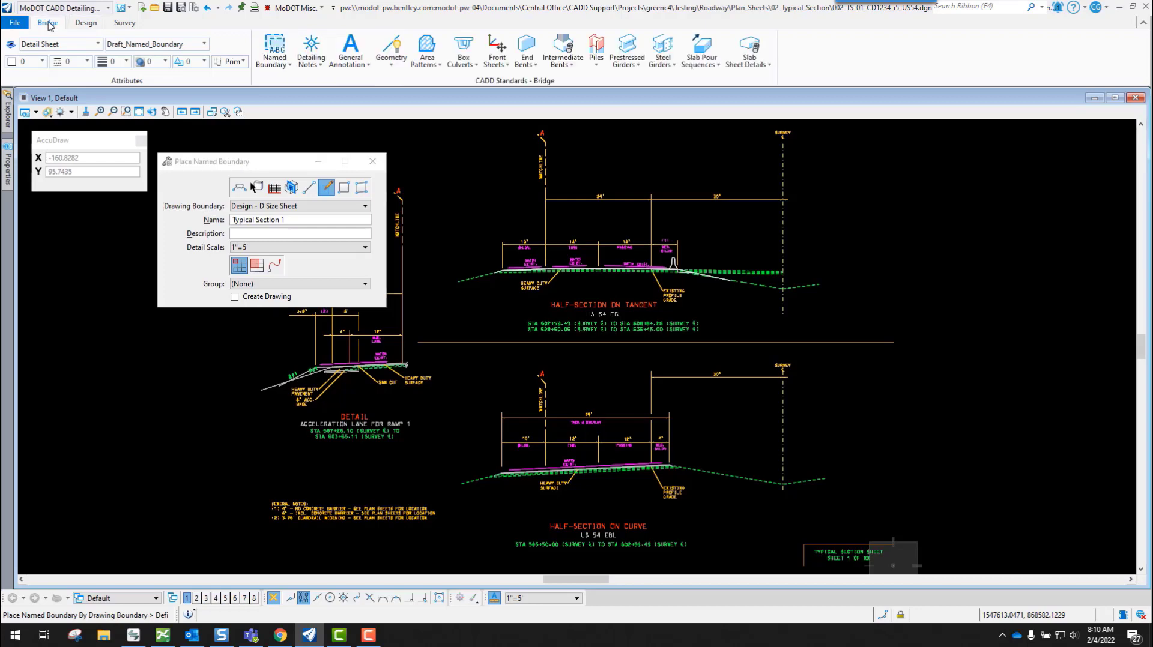
click(279, 65)
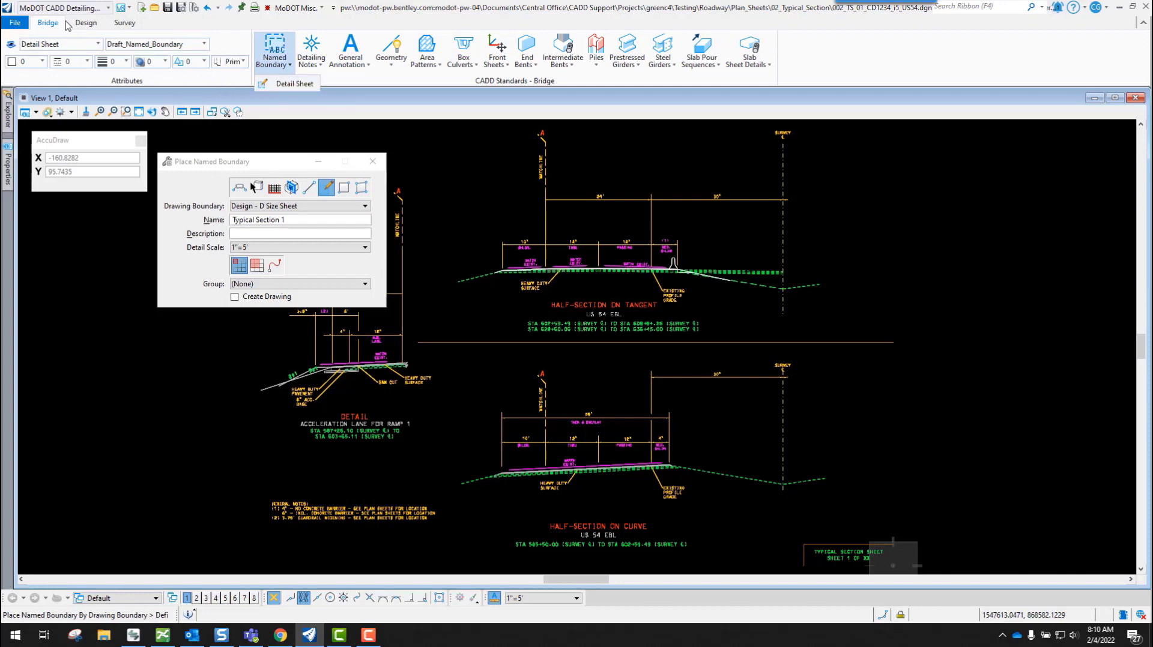
click(87, 24)
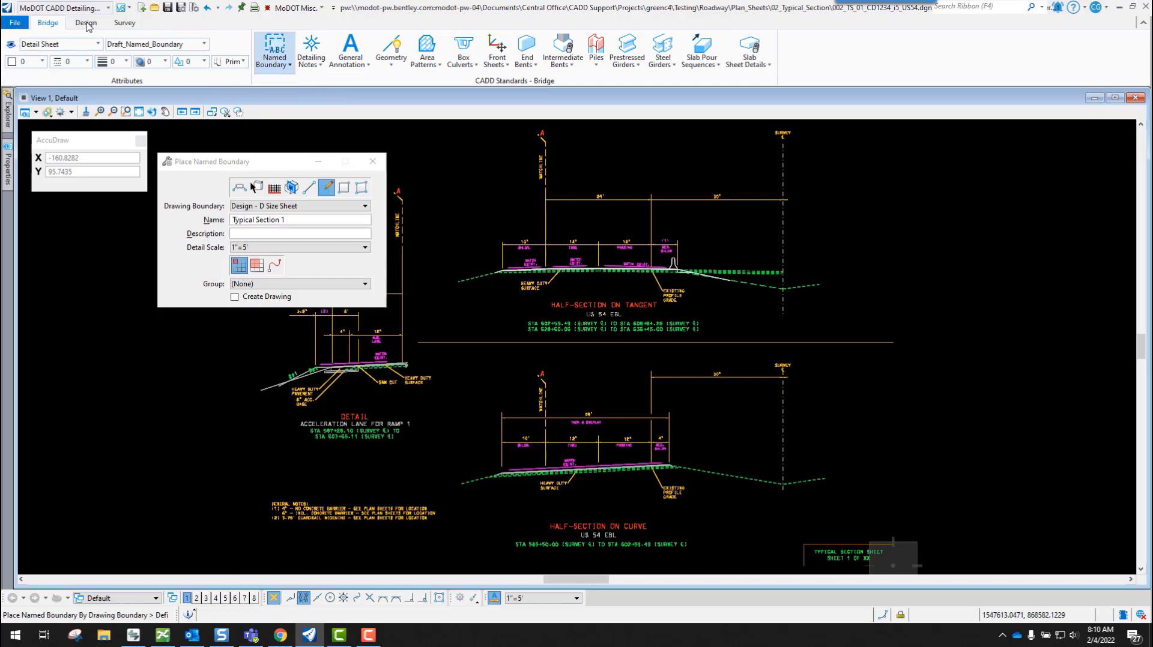
click(268, 40)
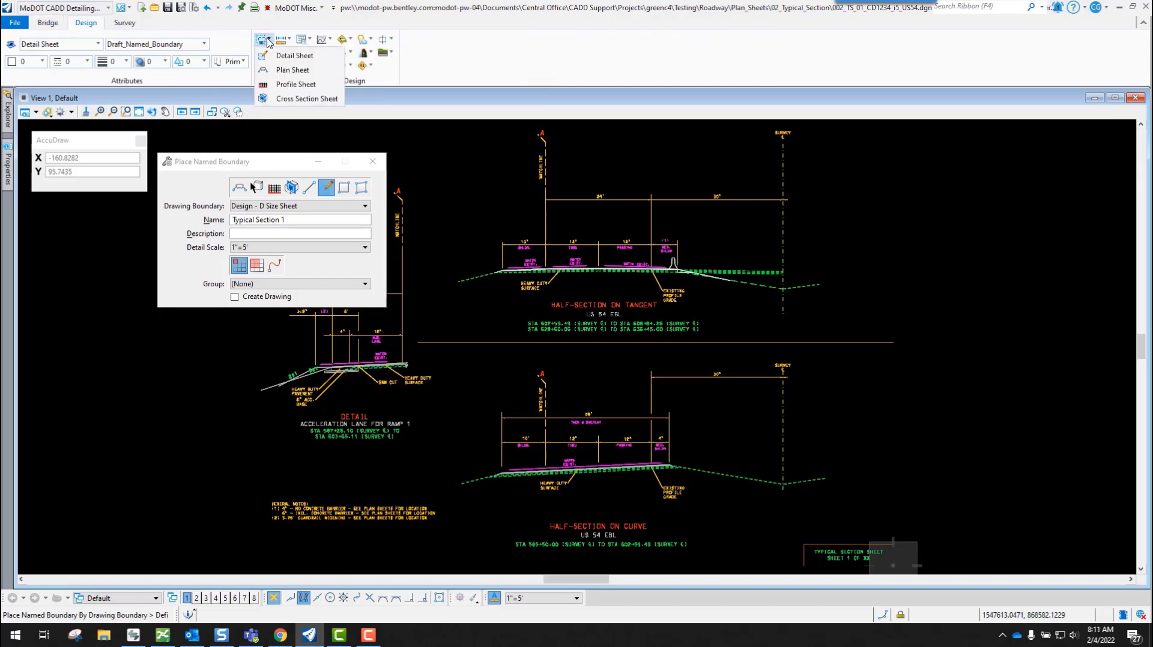
click(294, 56)
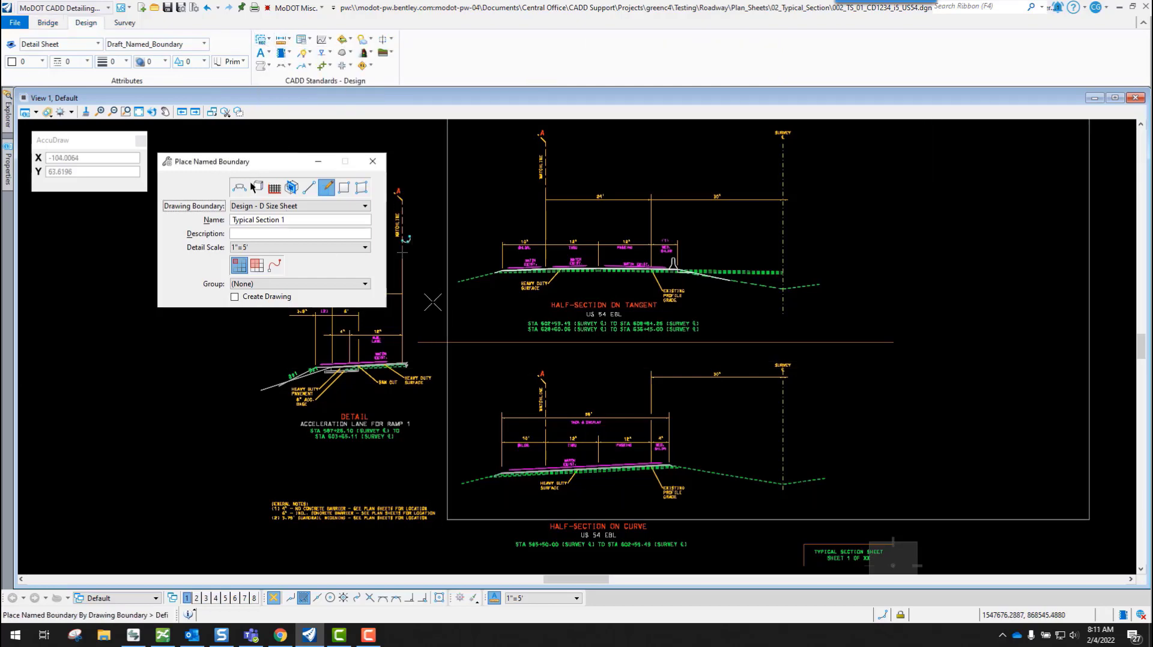
- Choose Design - D Size Sheet as the drawing boundary for the named boundary
scroll(398, 303, down, 2)
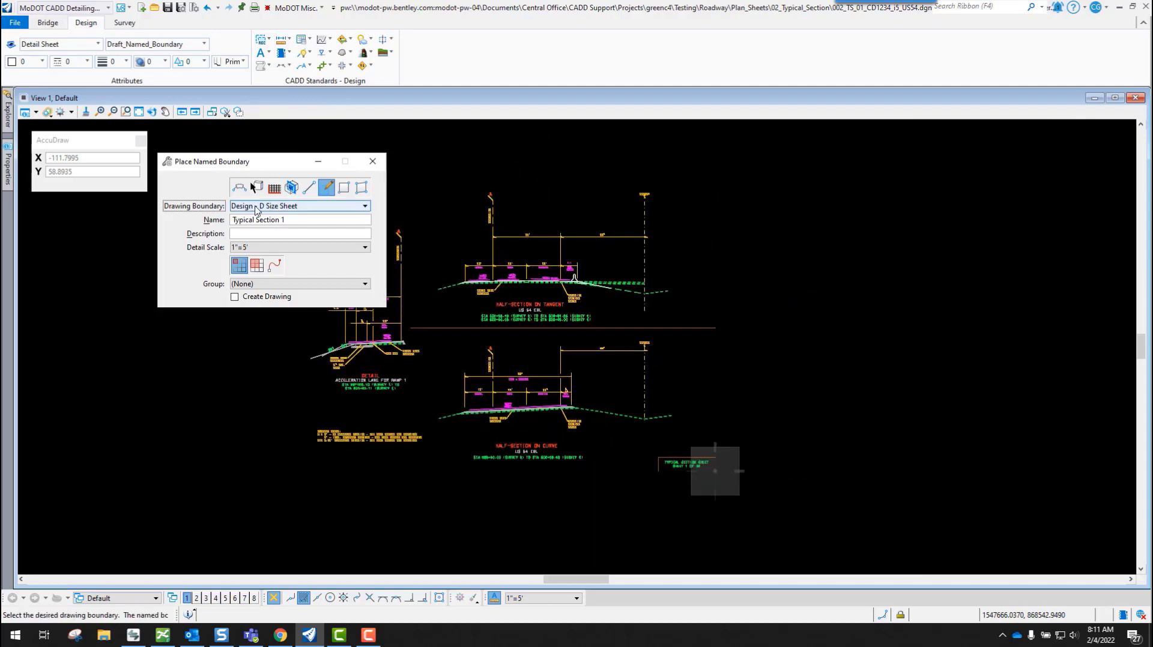
click(276, 207)
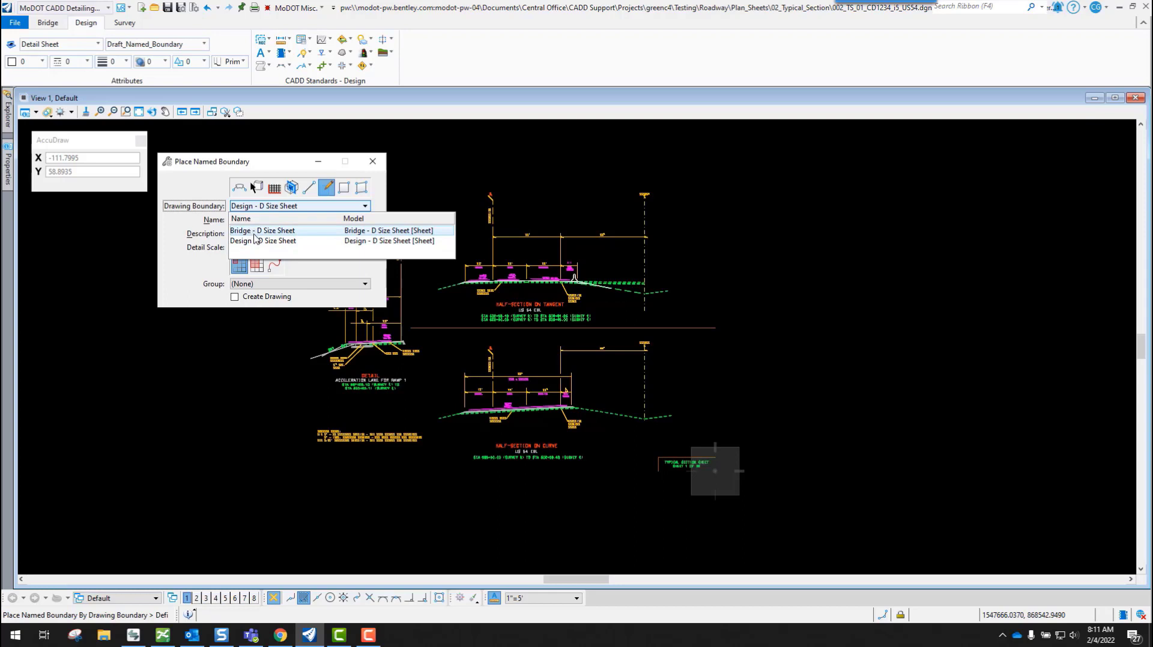
click(258, 240)
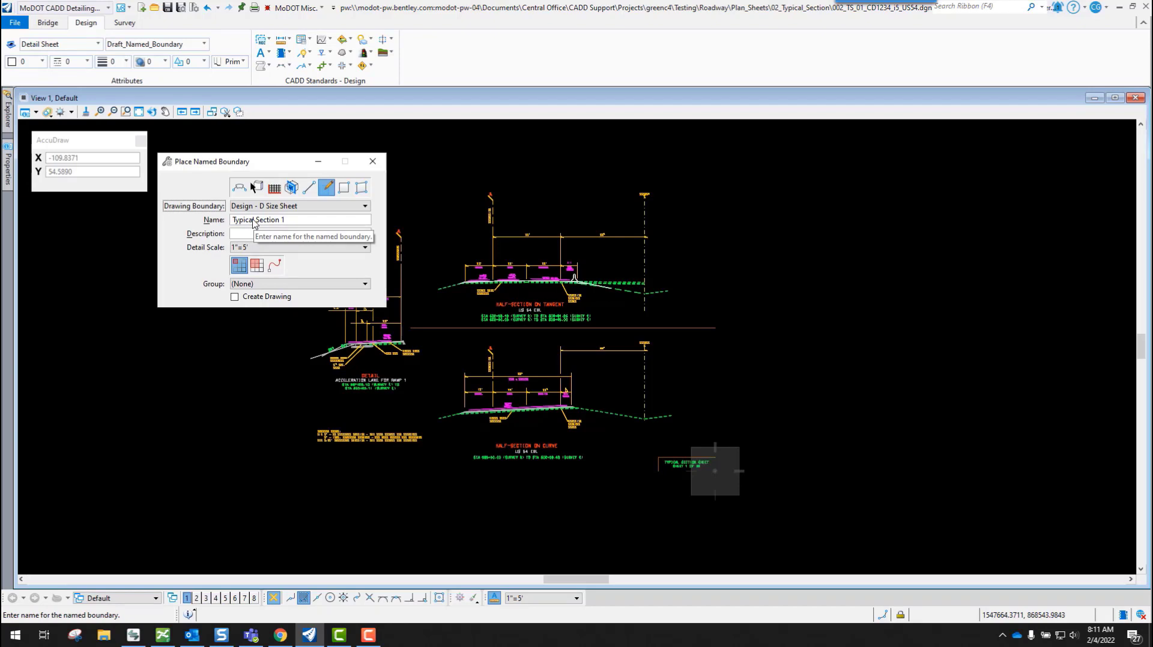
- Try detail scales of 1"=50' and 1"=100' on the named boundary outline
click(257, 248)
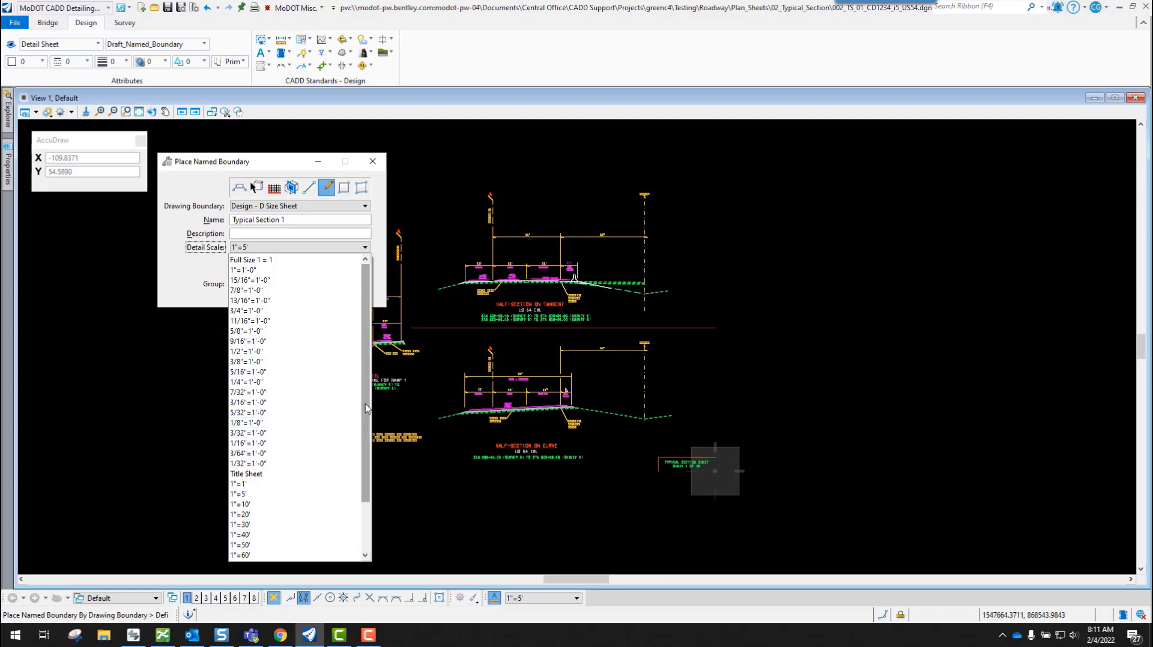
drag(365, 403, 373, 449)
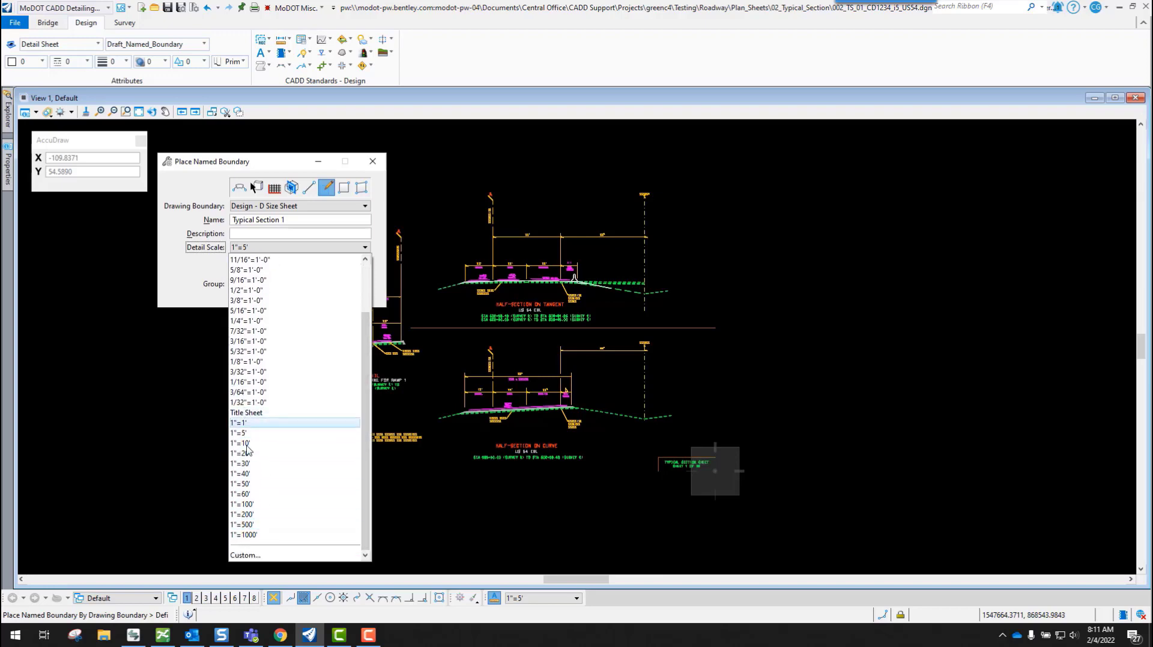
click(250, 484)
scroll(442, 363, down, 8)
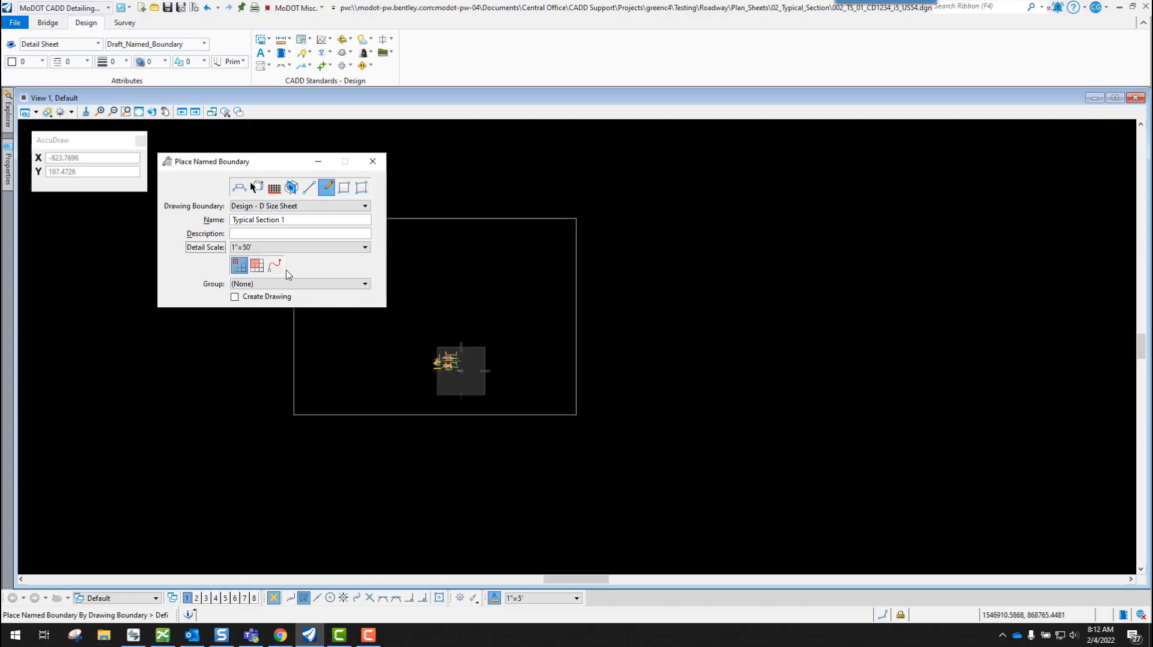
click(276, 247)
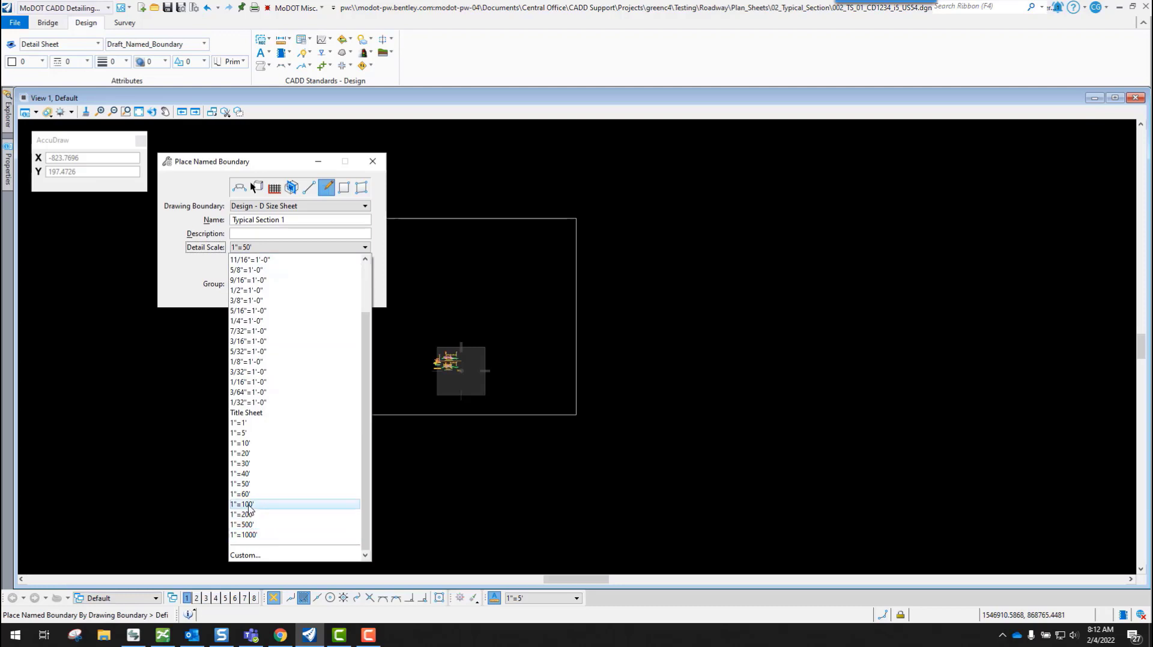
click(248, 505)
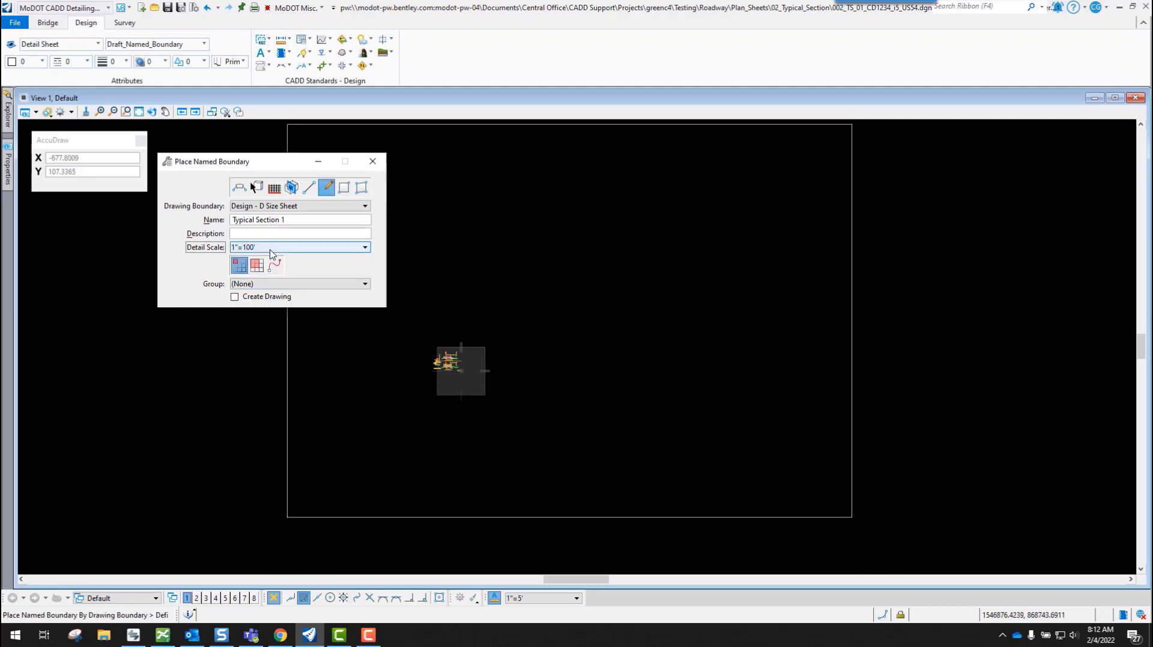
- Set the detail scale to 1"=5' and place the Typical Section 1 boundary around the typical section drawings without creating a drawing
click(274, 248)
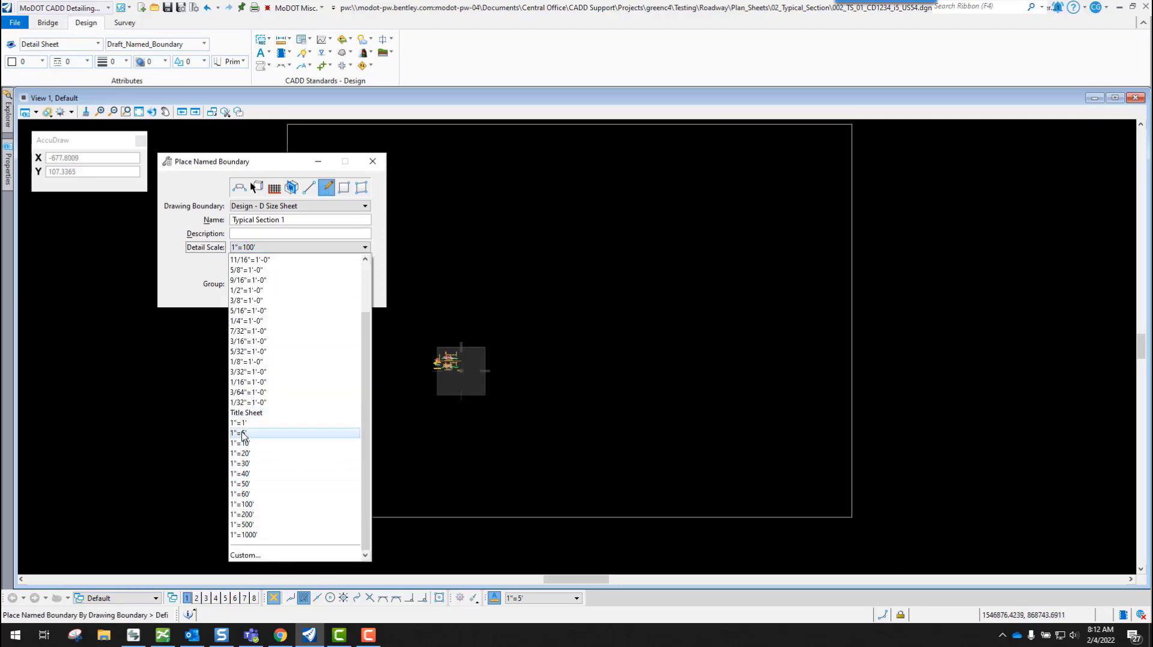
click(243, 432)
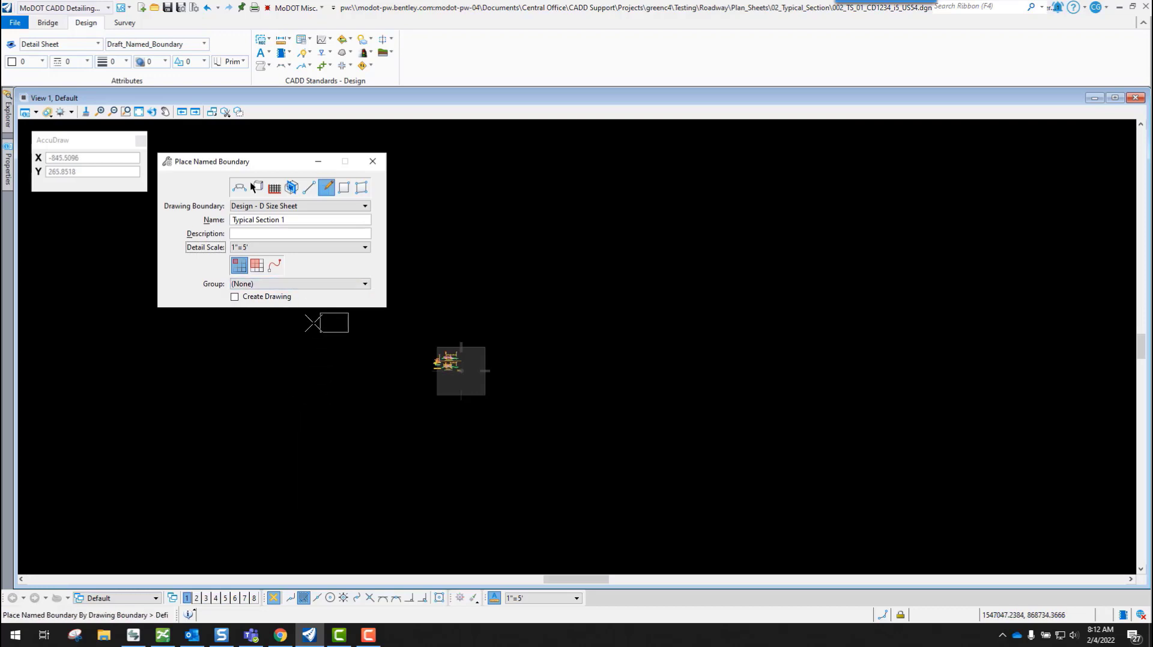
scroll(430, 368, up, 10)
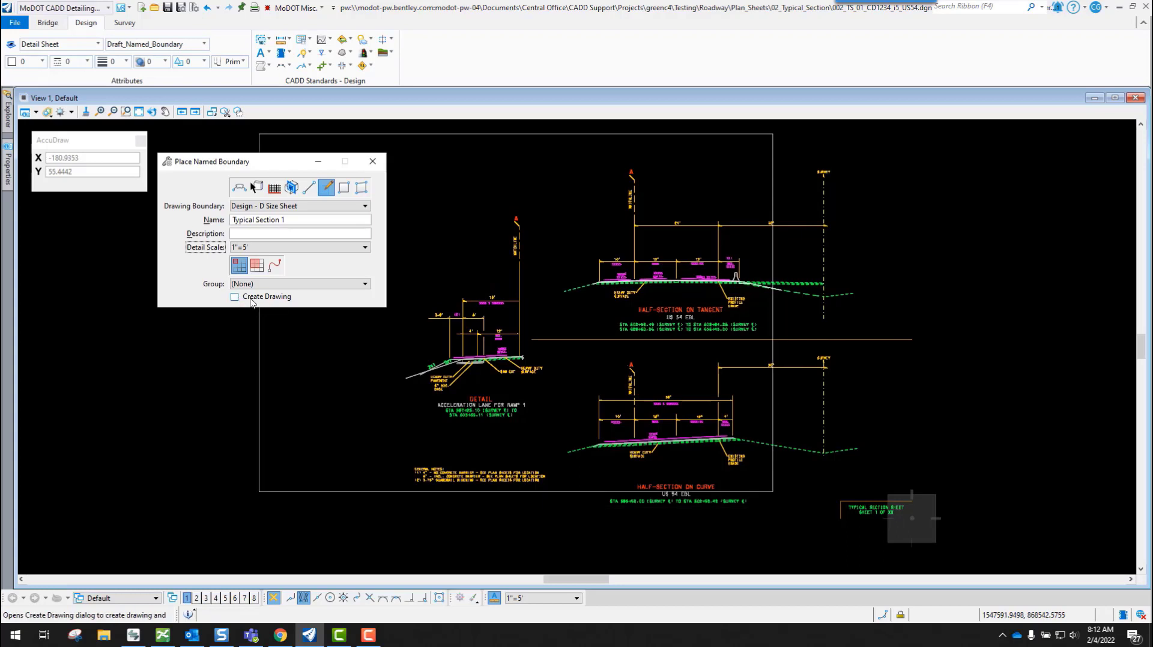
click(425, 351)
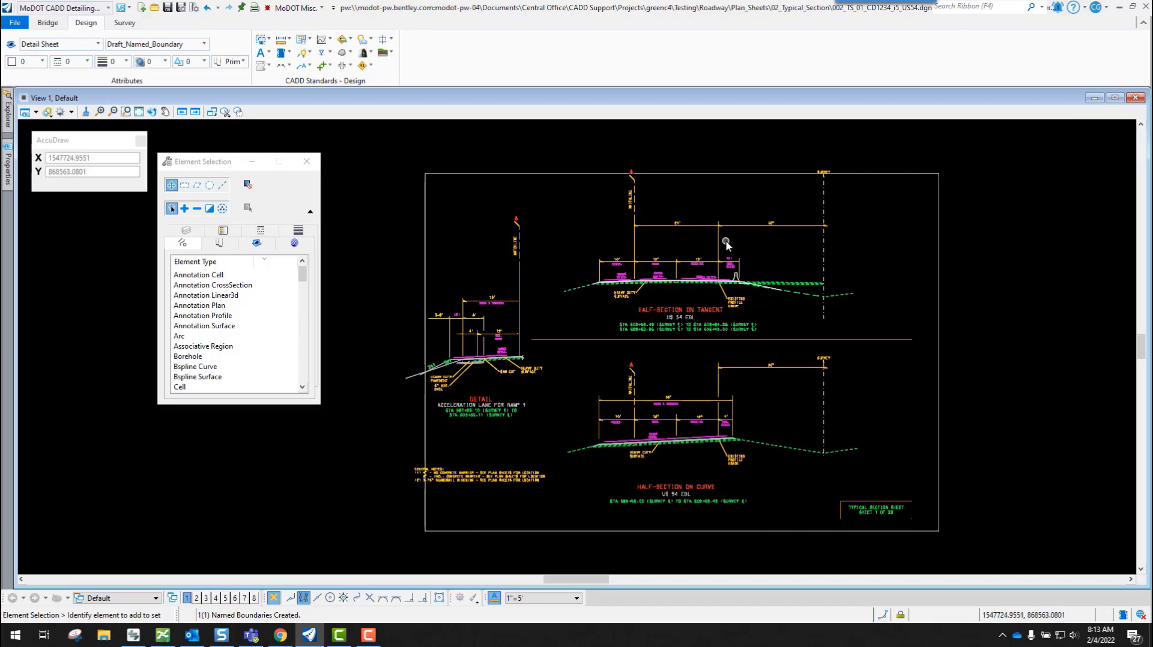
- Switch to the Drawing workflow and move the named boundary by its lower-right corner onto the outer corner of the typical section sheet label
click(76, 9)
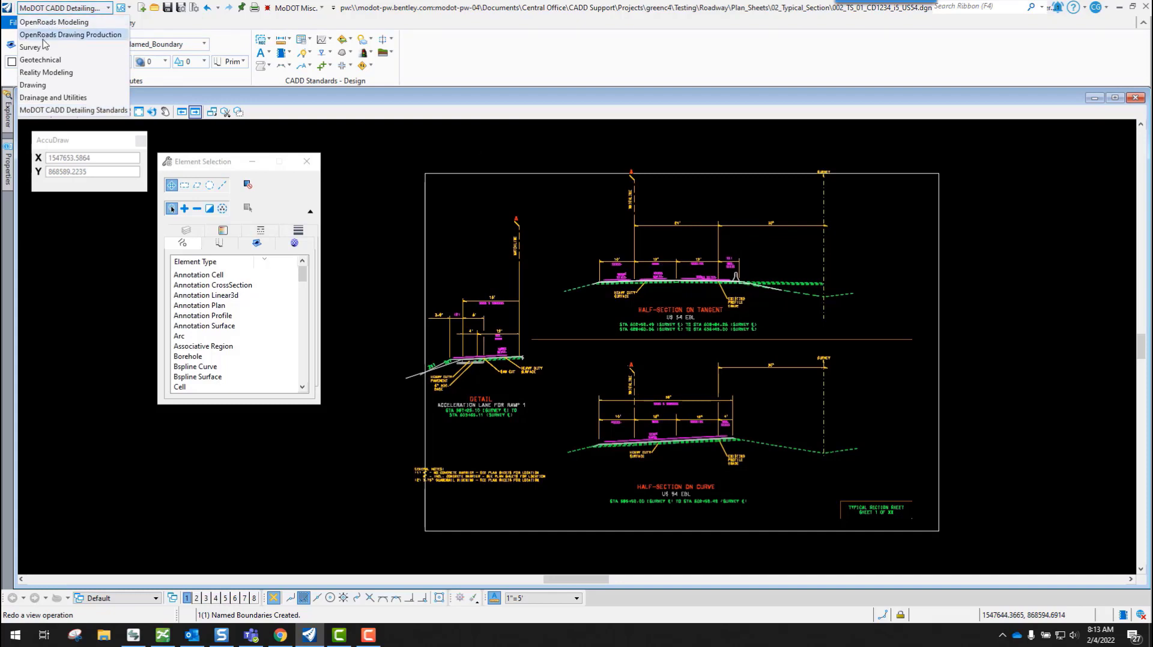
click(33, 85)
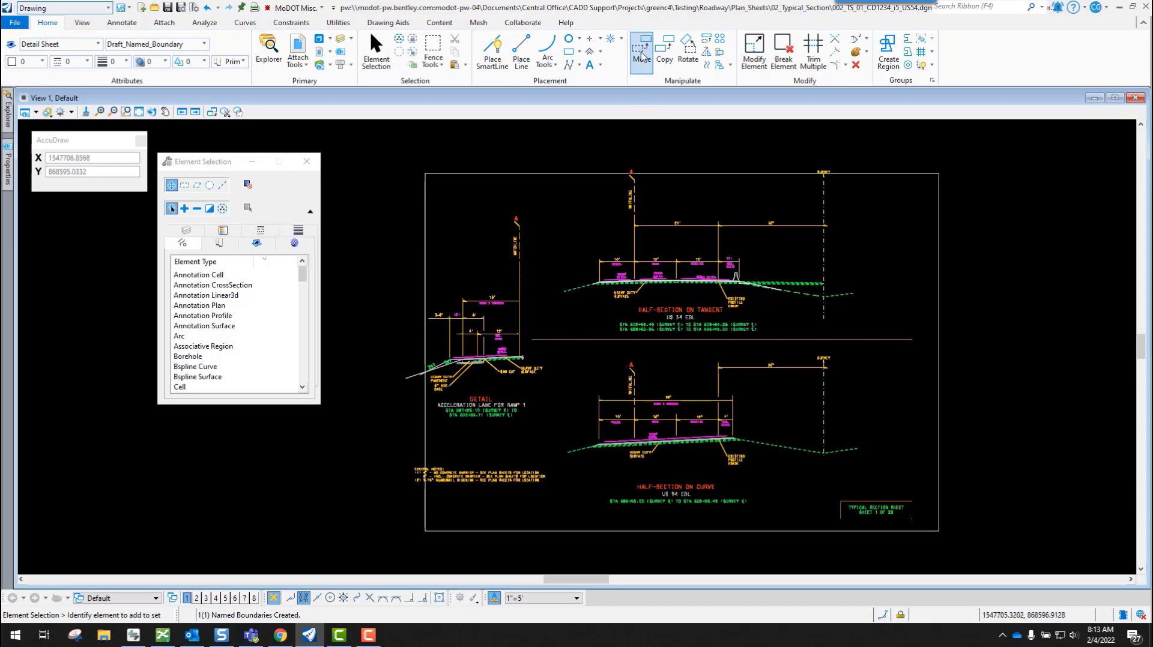
click(641, 53)
click(938, 531)
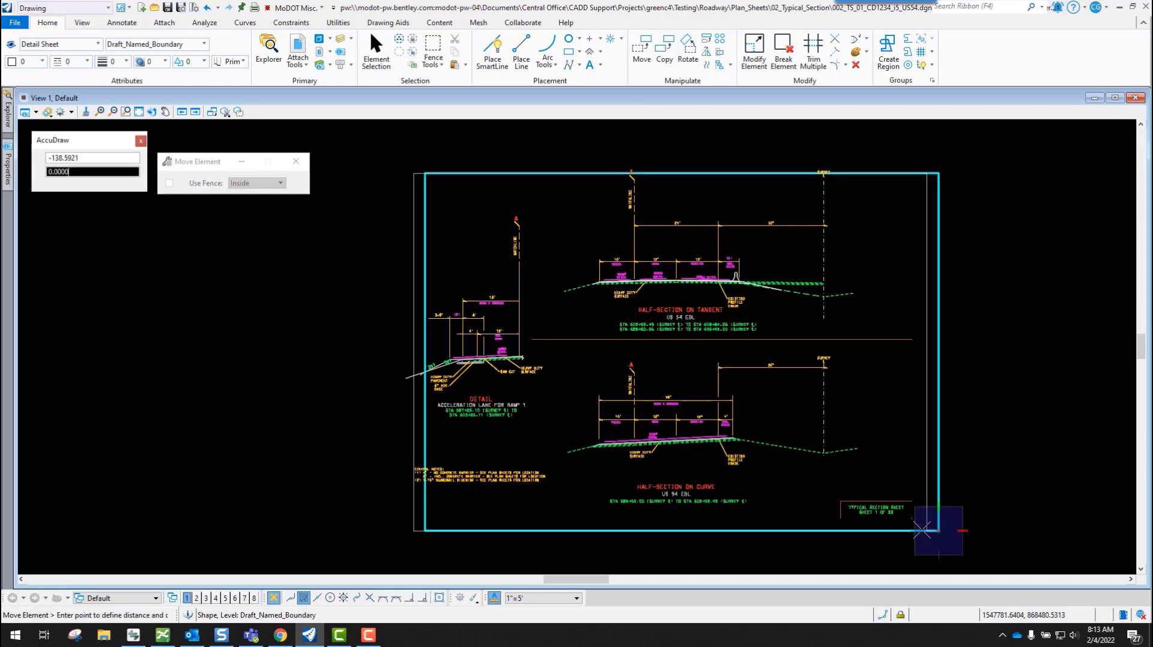
right_click(912, 520)
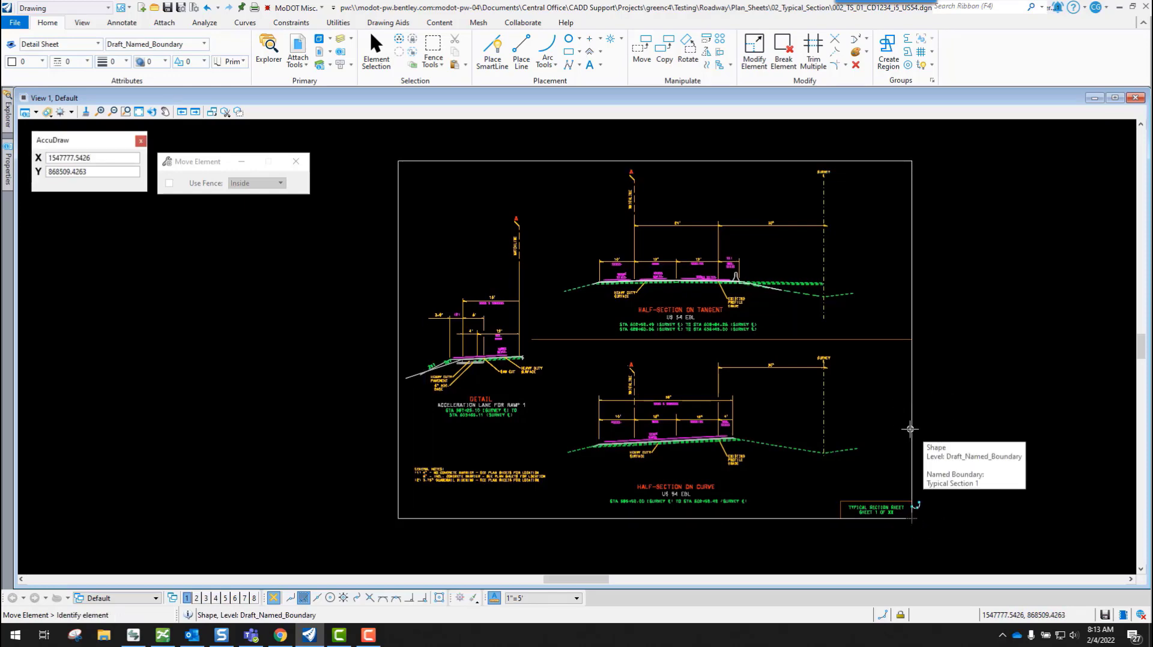
- Switch to the OpenRoads Modeling workflow and open the Named Boundaries manager
click(138, 112)
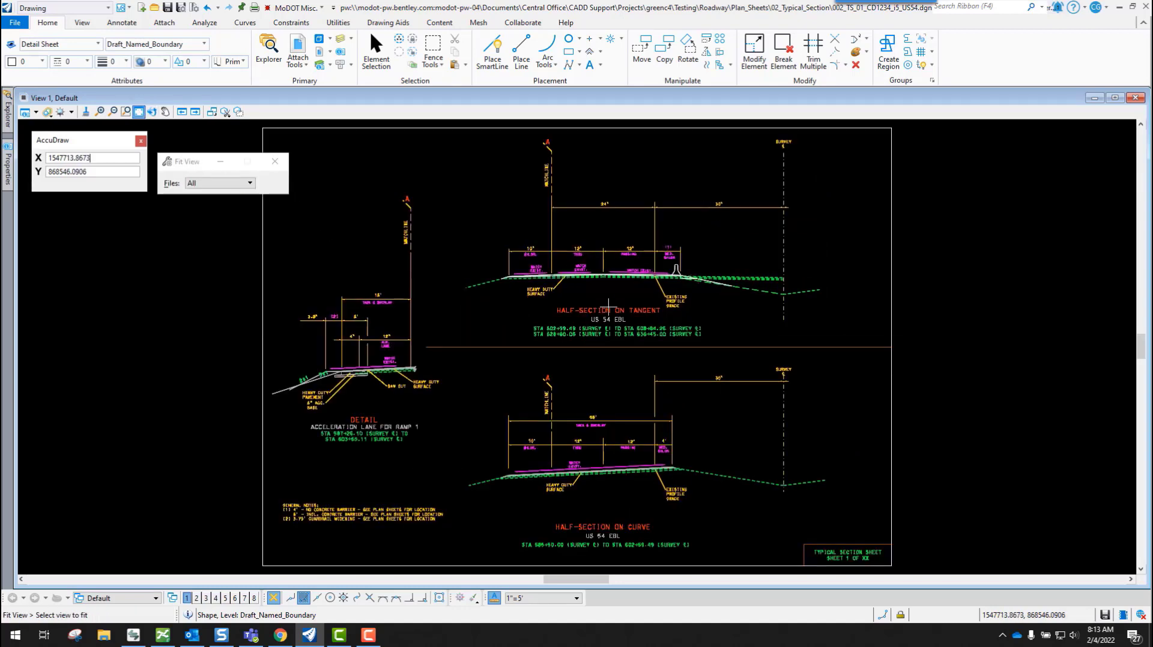
click(152, 111)
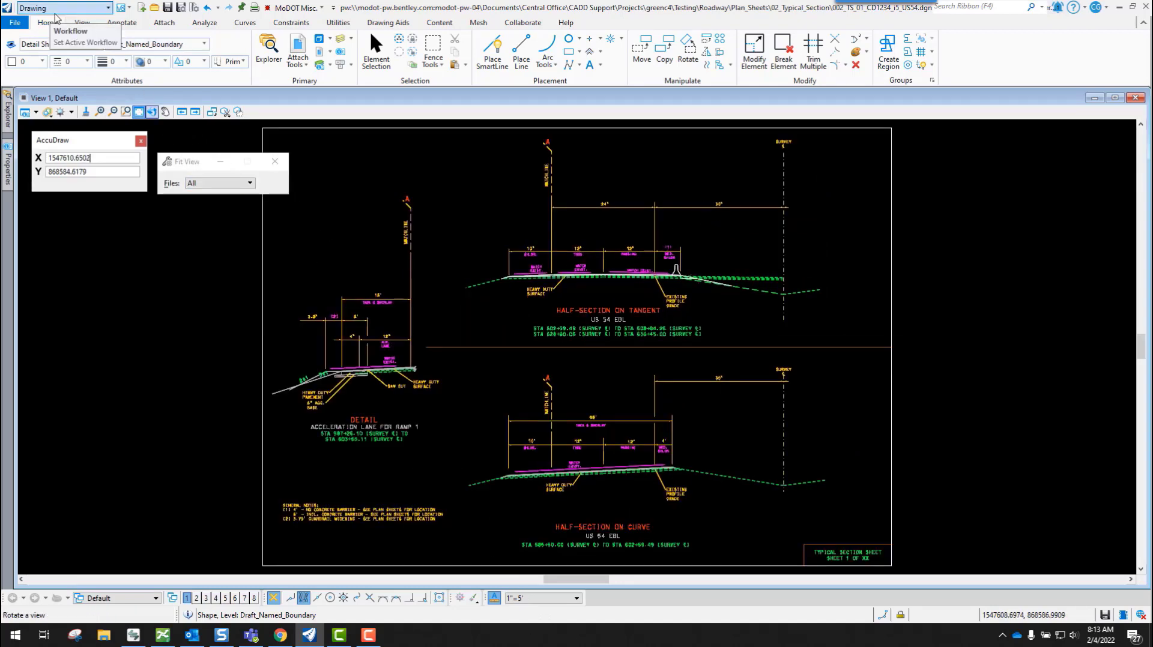
click(69, 8)
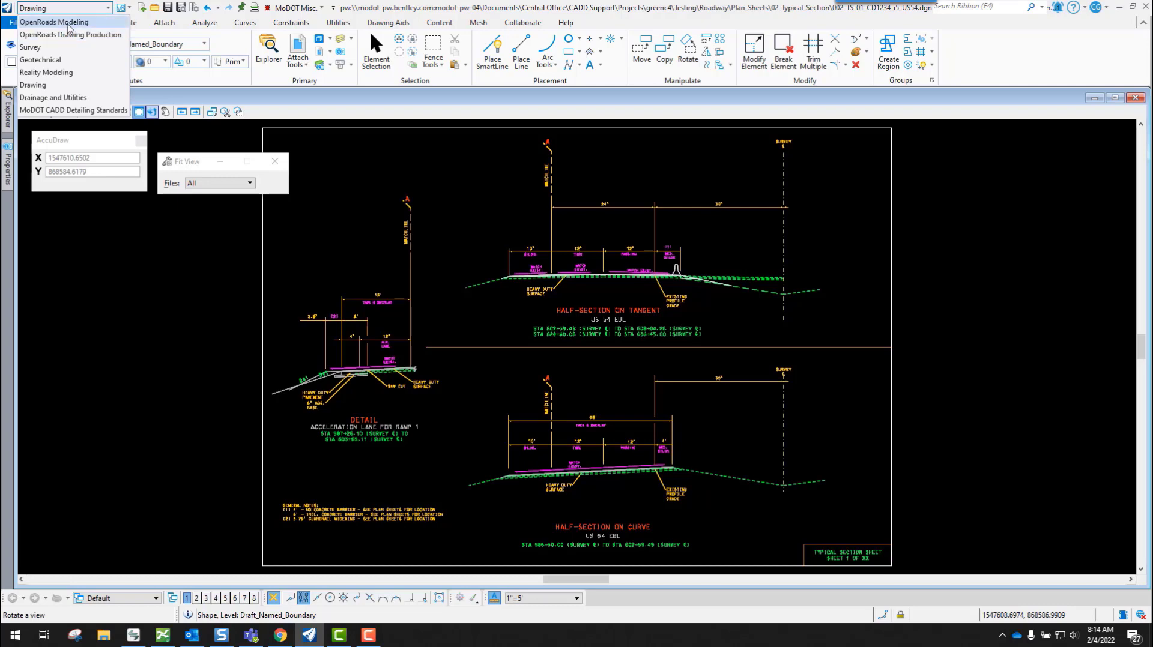
click(67, 25)
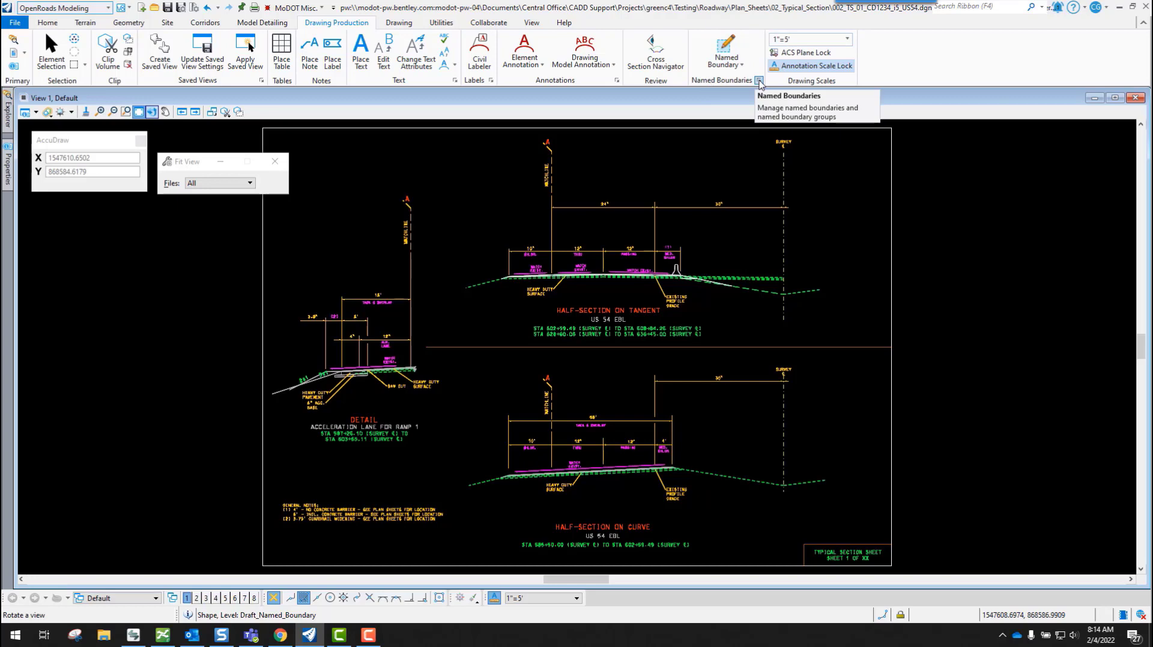
click(759, 81)
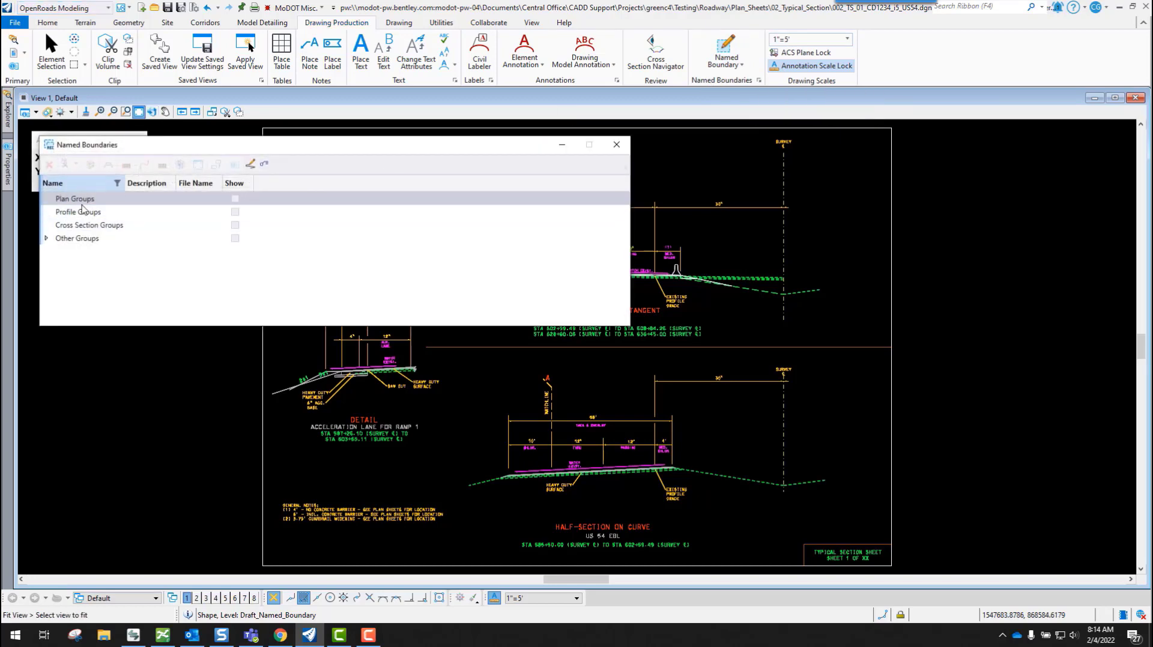
- Find Typical Section 1 among the orphan named boundaries under Other Groups and highlight its outline in the view
drag(169, 145, 240, 174)
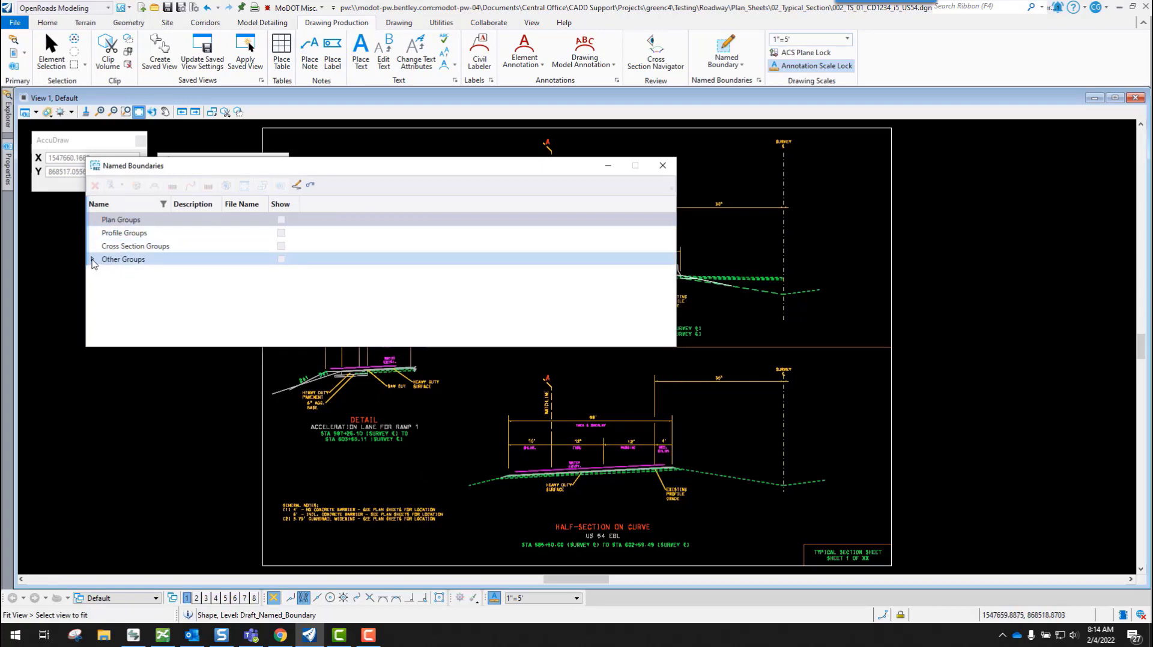
click(93, 260)
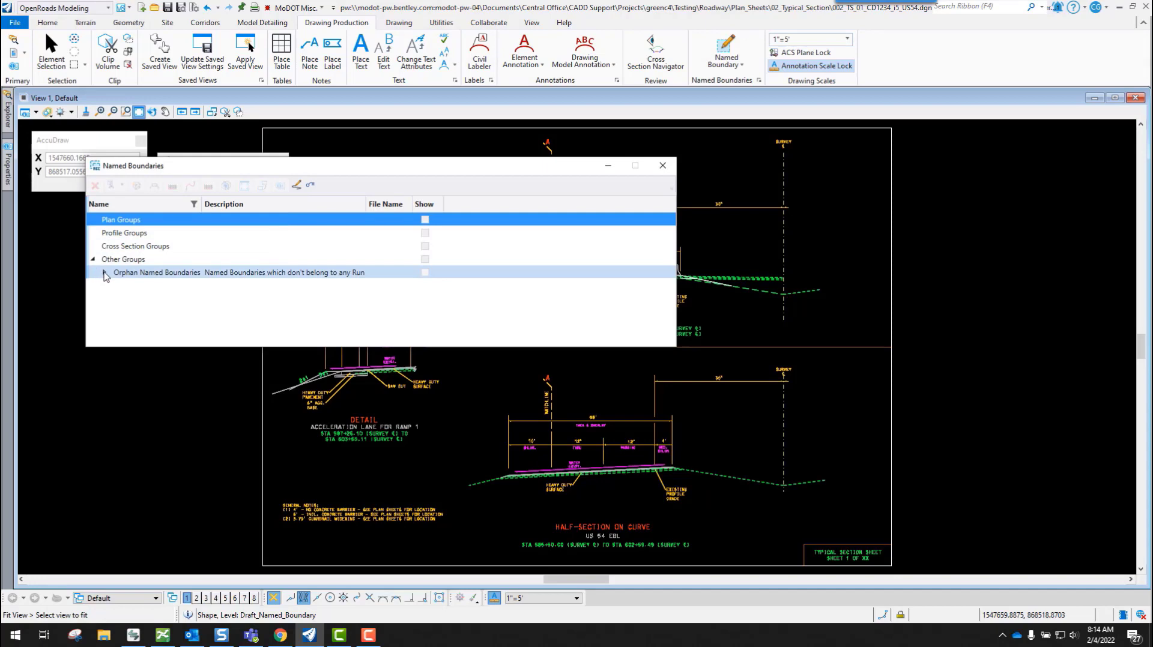
click(105, 273)
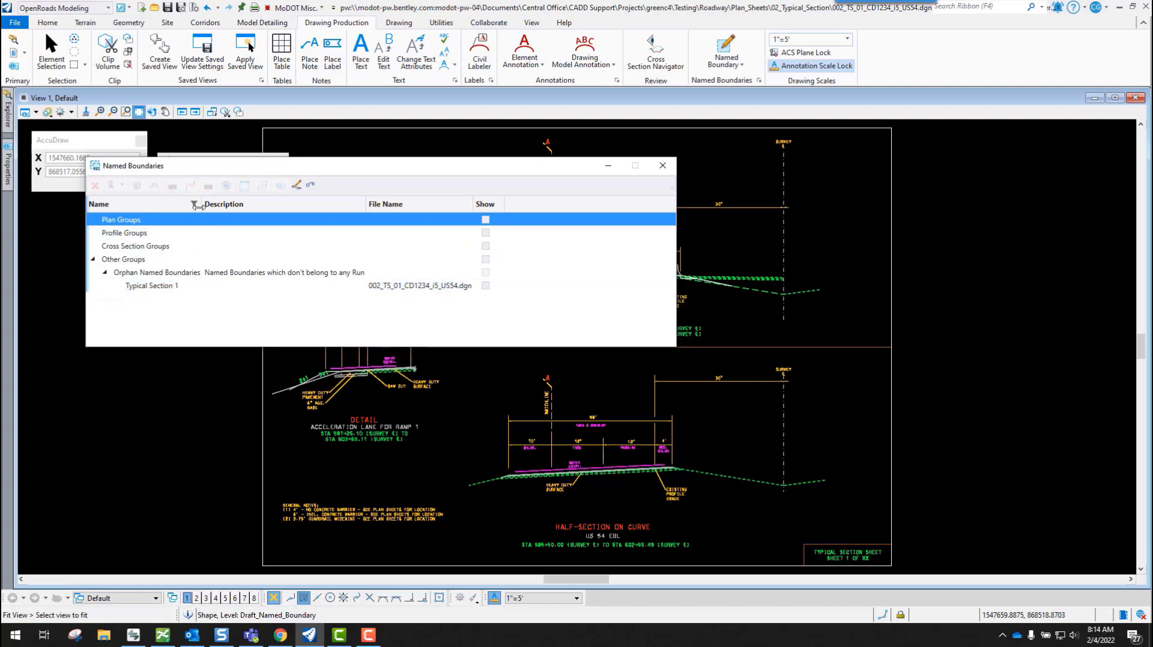
click(297, 186)
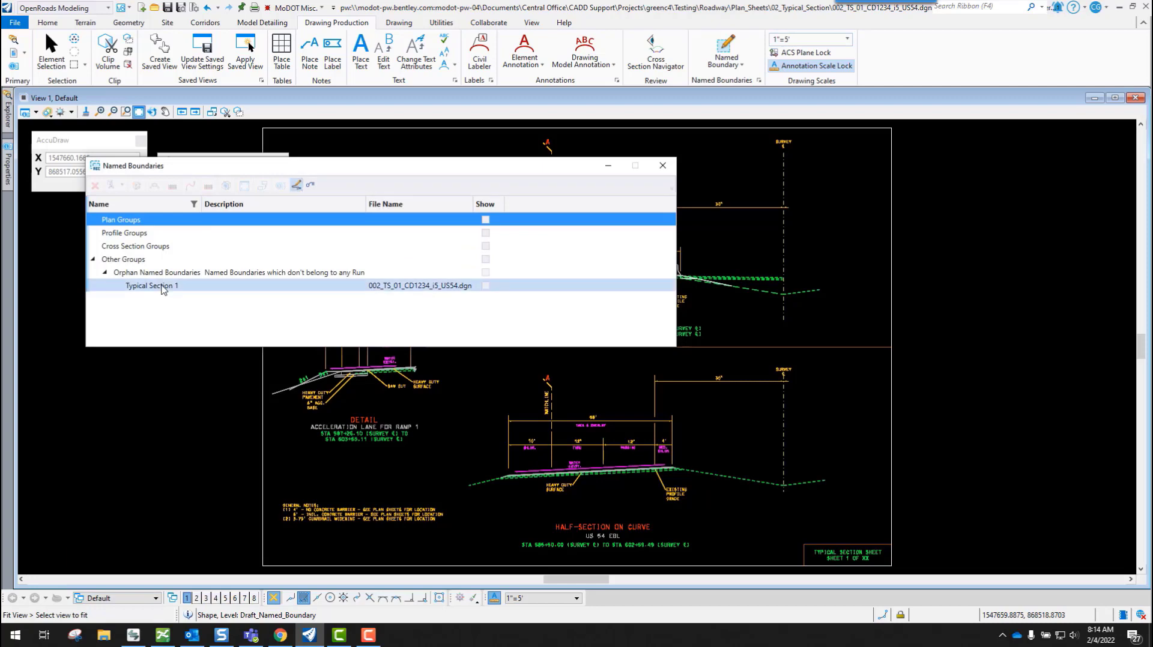
click(158, 287)
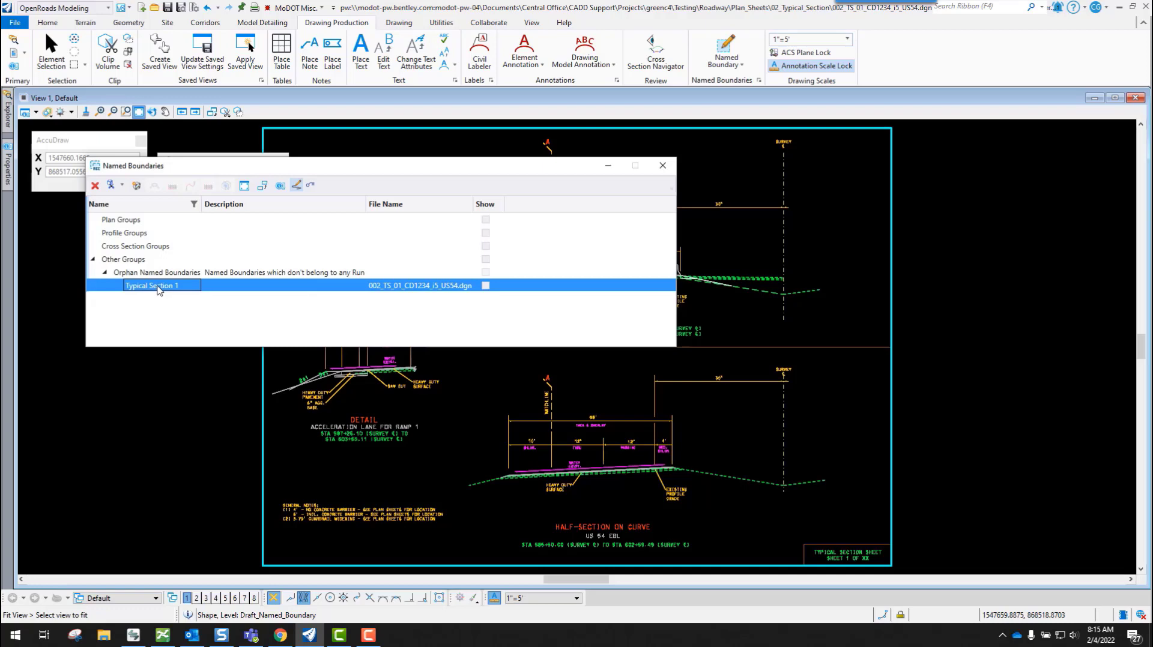
- Create the Typical Section 1 drawing and sheet models from the named boundary, with drawing model annotation scale 1"=5', and close the manager
right_click(158, 289)
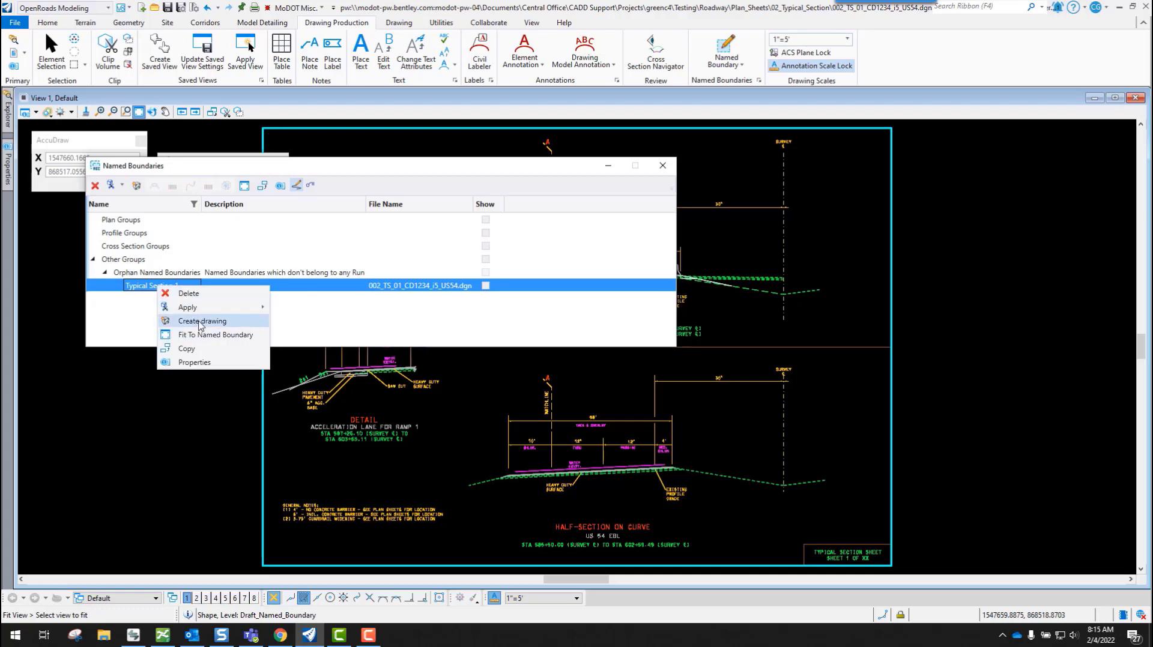
click(200, 321)
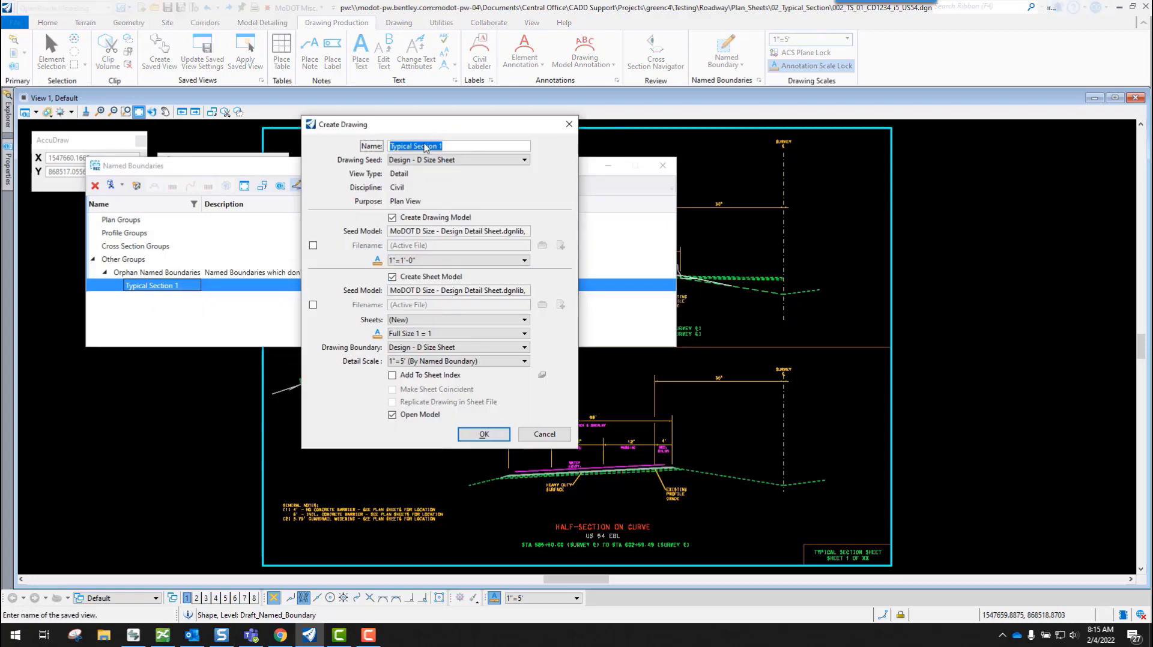
click(447, 146)
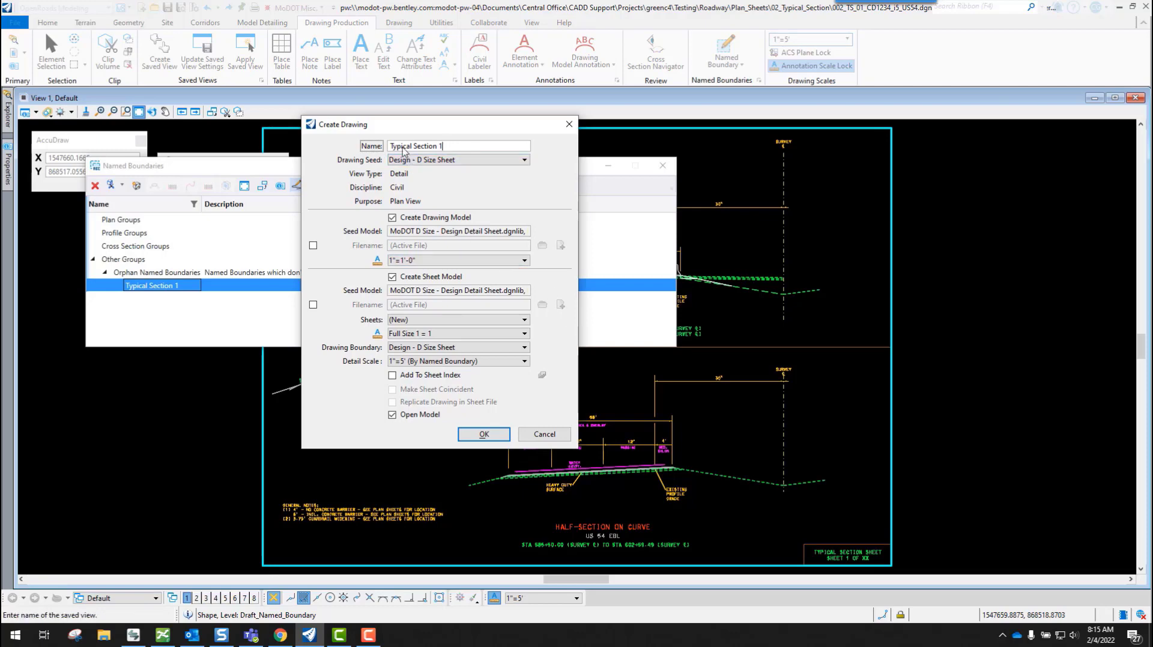
click(430, 260)
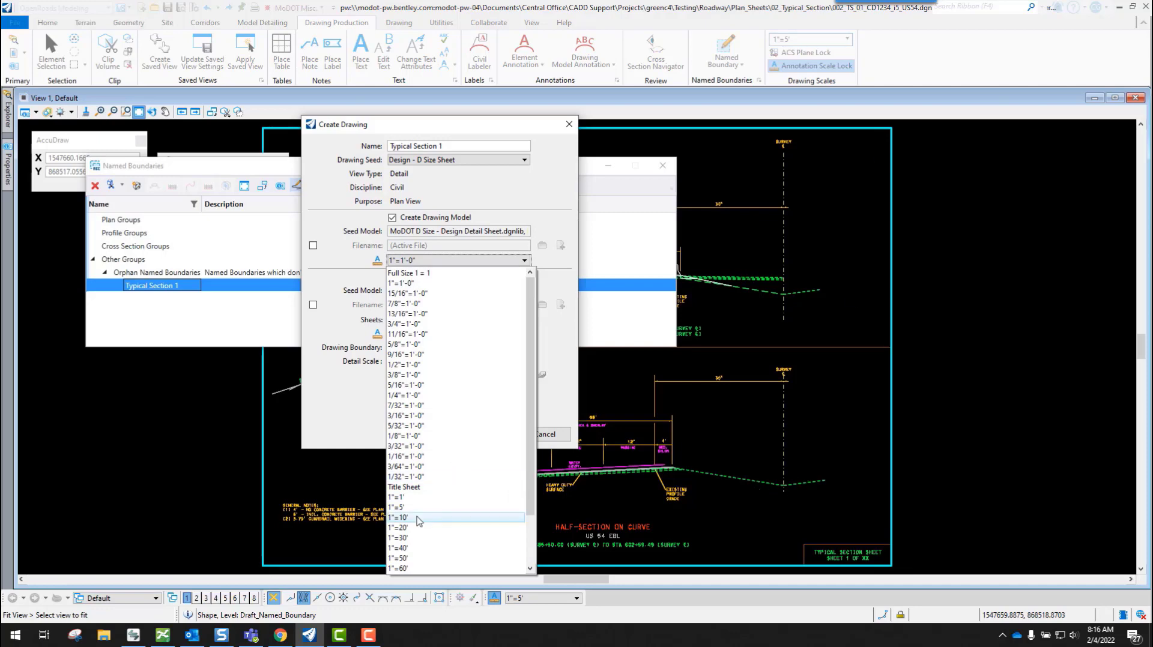
click(400, 507)
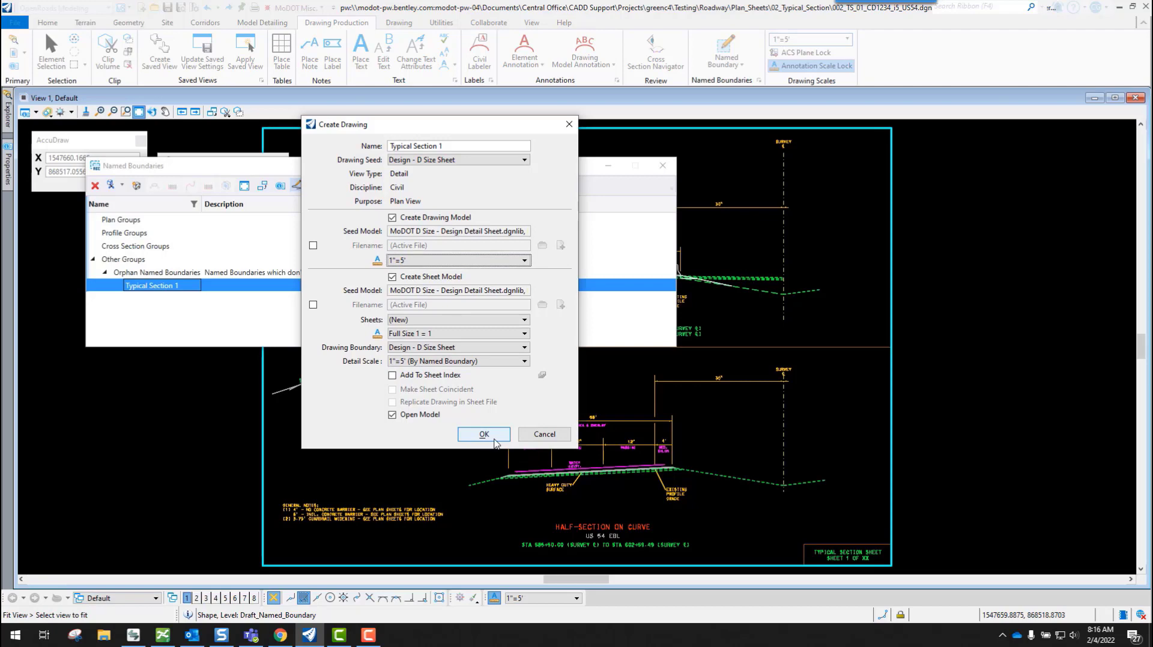
click(493, 438)
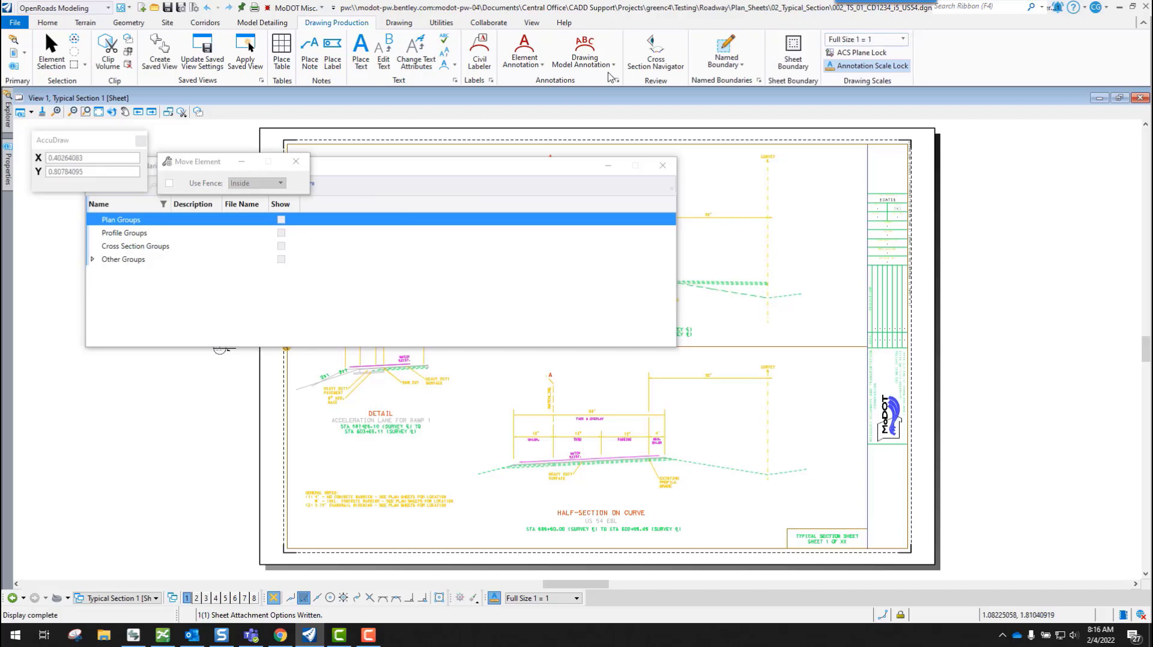
click(663, 165)
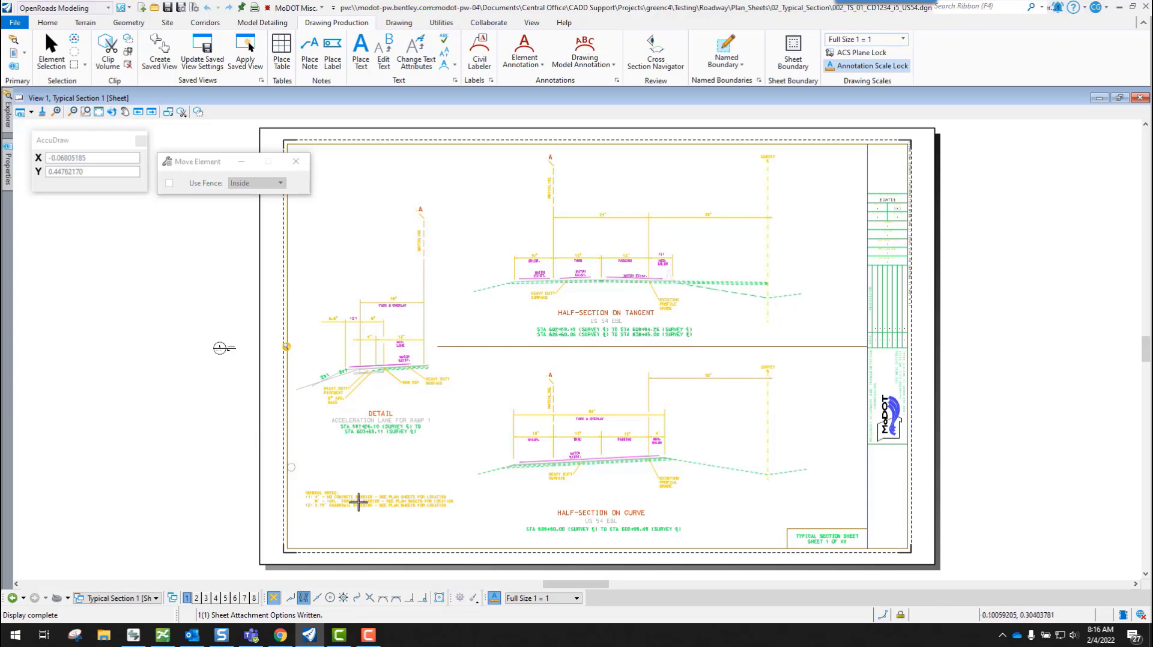
- Review the Default model, the Typical Section 1 drawing model and the Typical Section 1 sheet model in turn
click(149, 598)
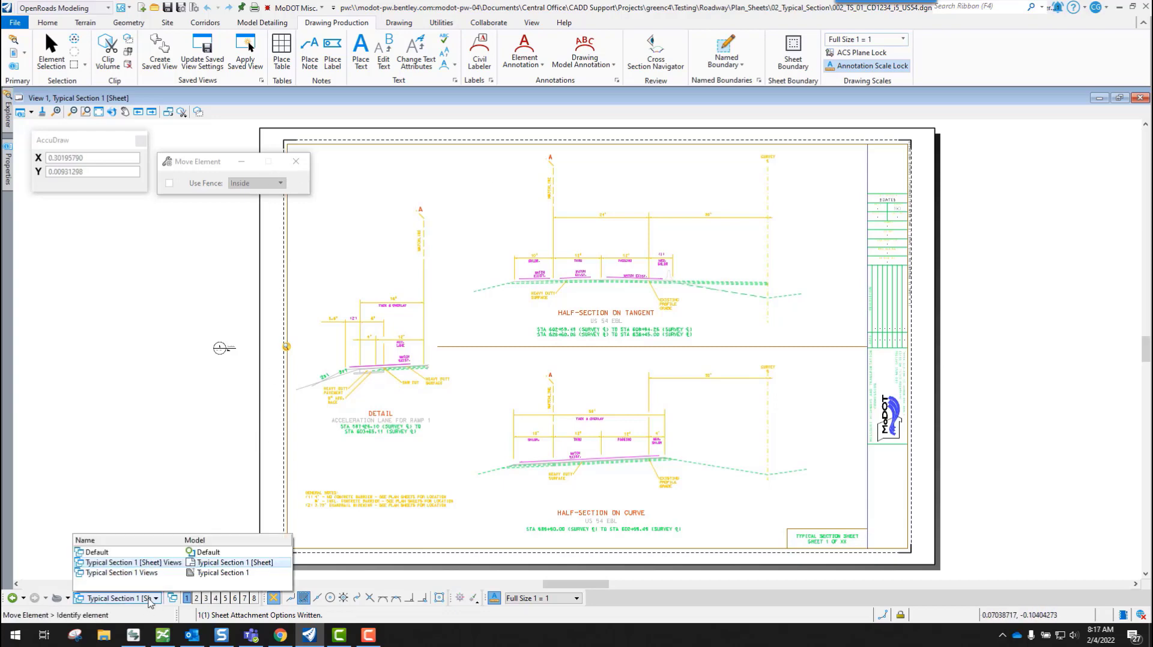
click(115, 552)
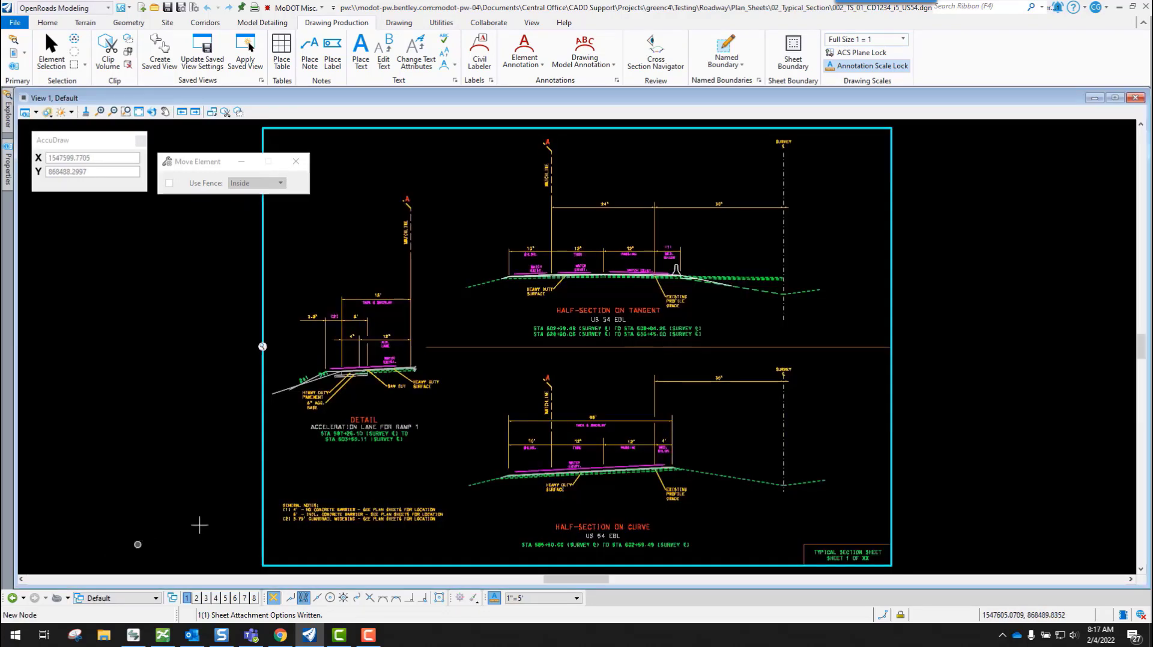
click(135, 598)
click(114, 574)
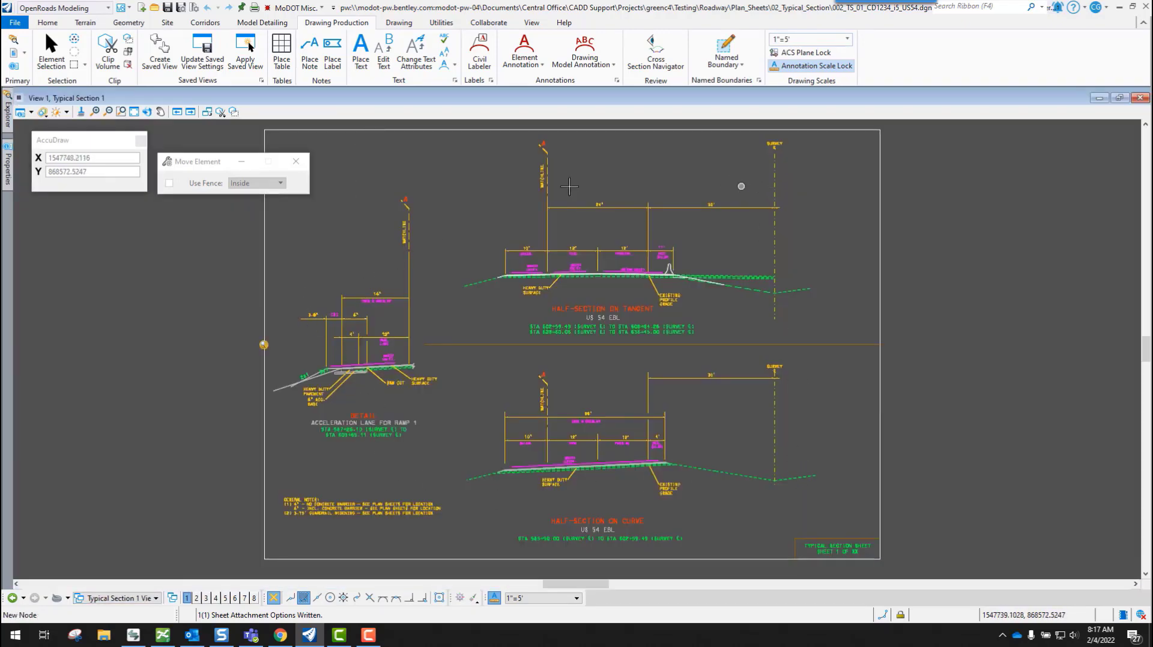
click(129, 599)
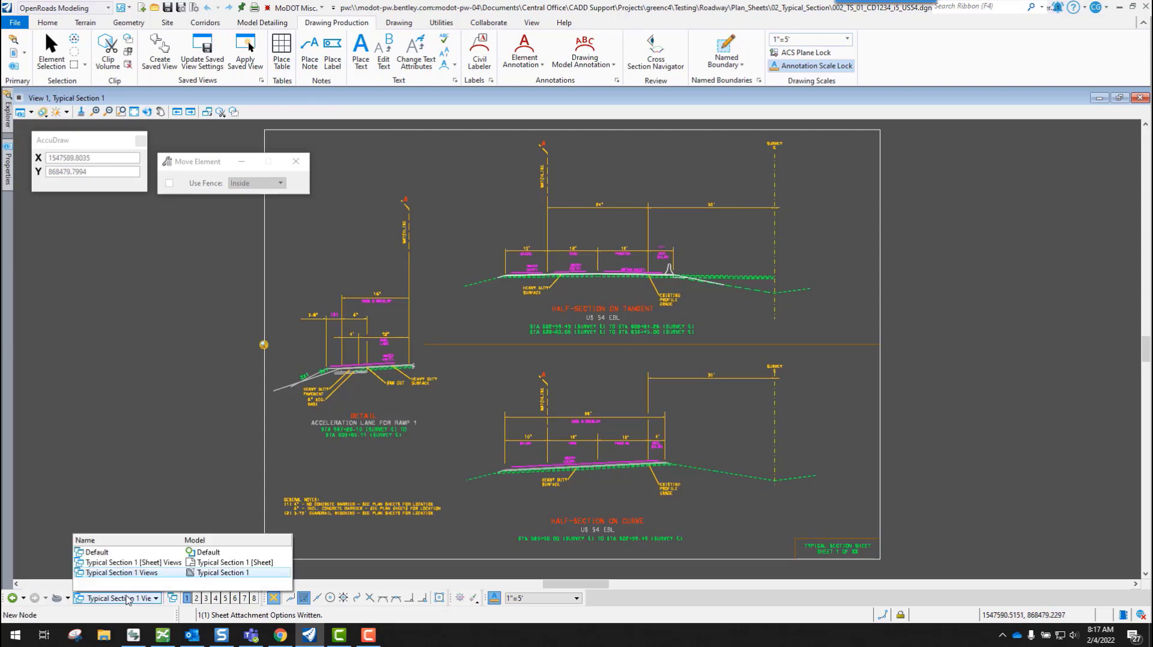
click(160, 562)
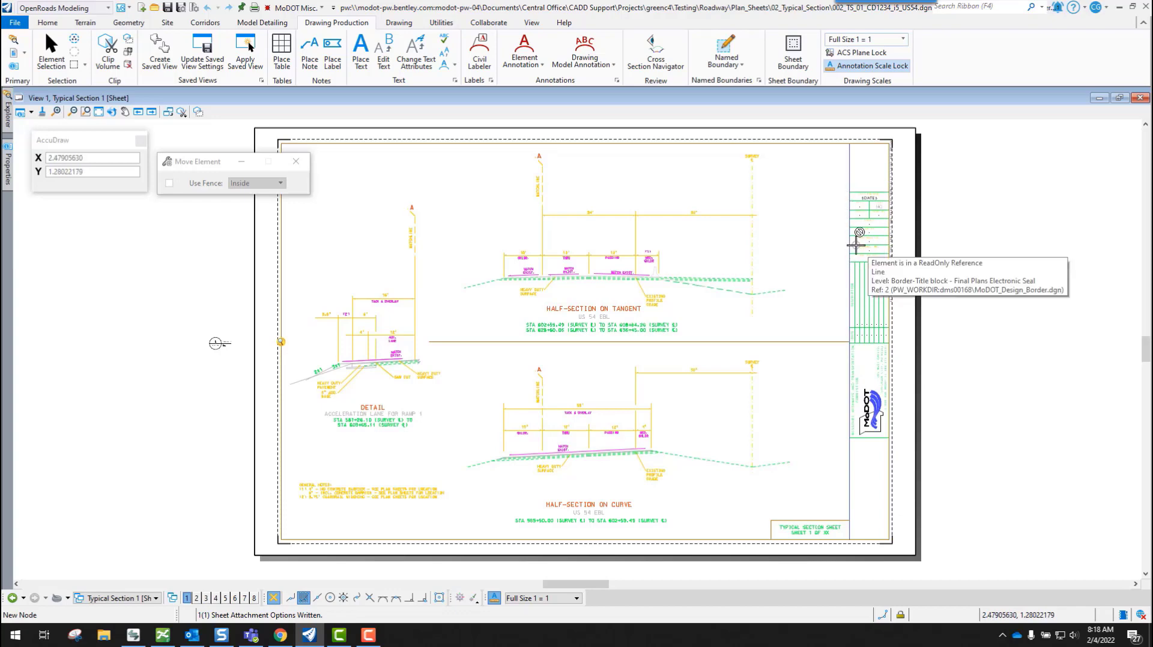
- Compare the Default design model with the Typical Section 1 drawing model by switching between them, ending in Default
click(117, 598)
click(109, 552)
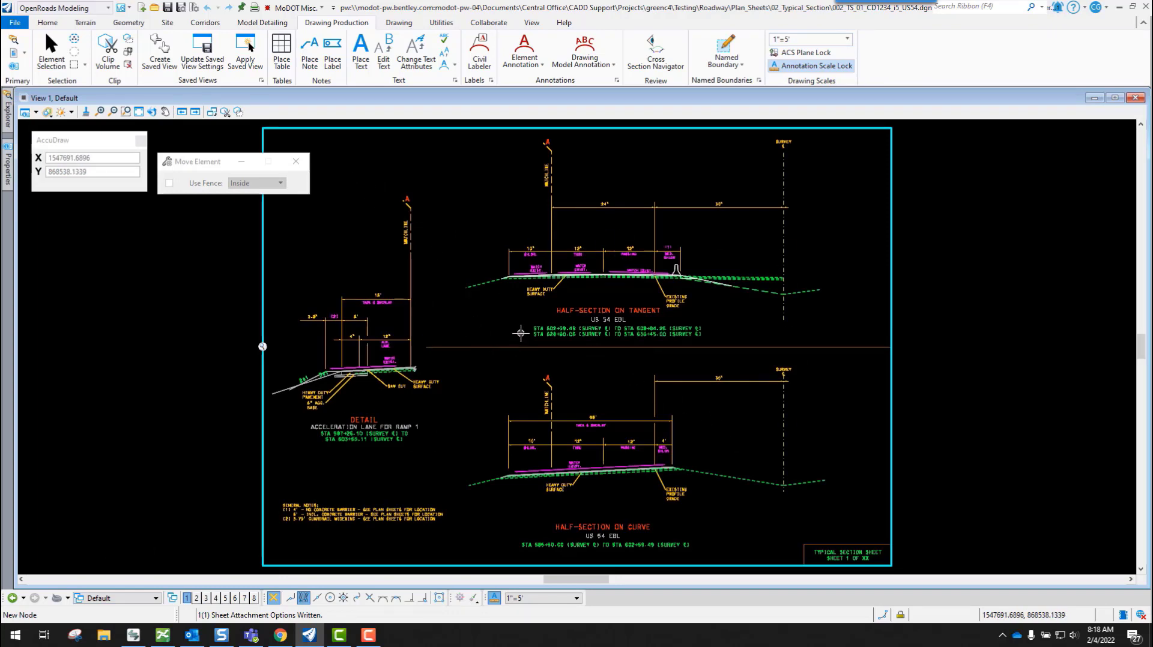
click(134, 598)
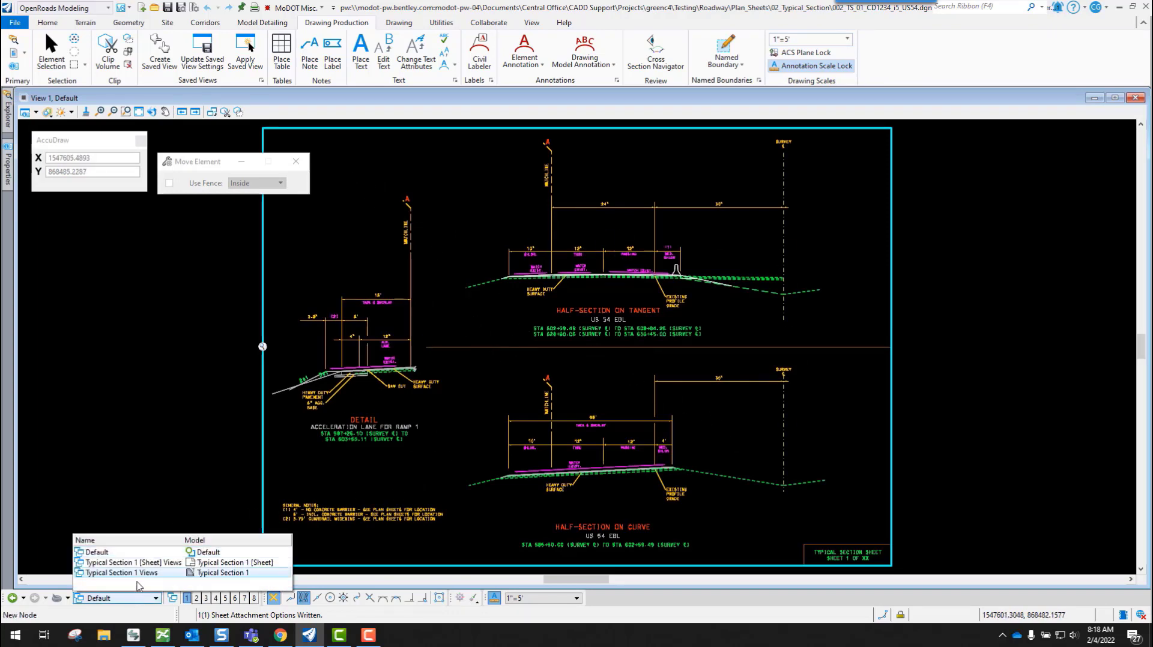
click(147, 573)
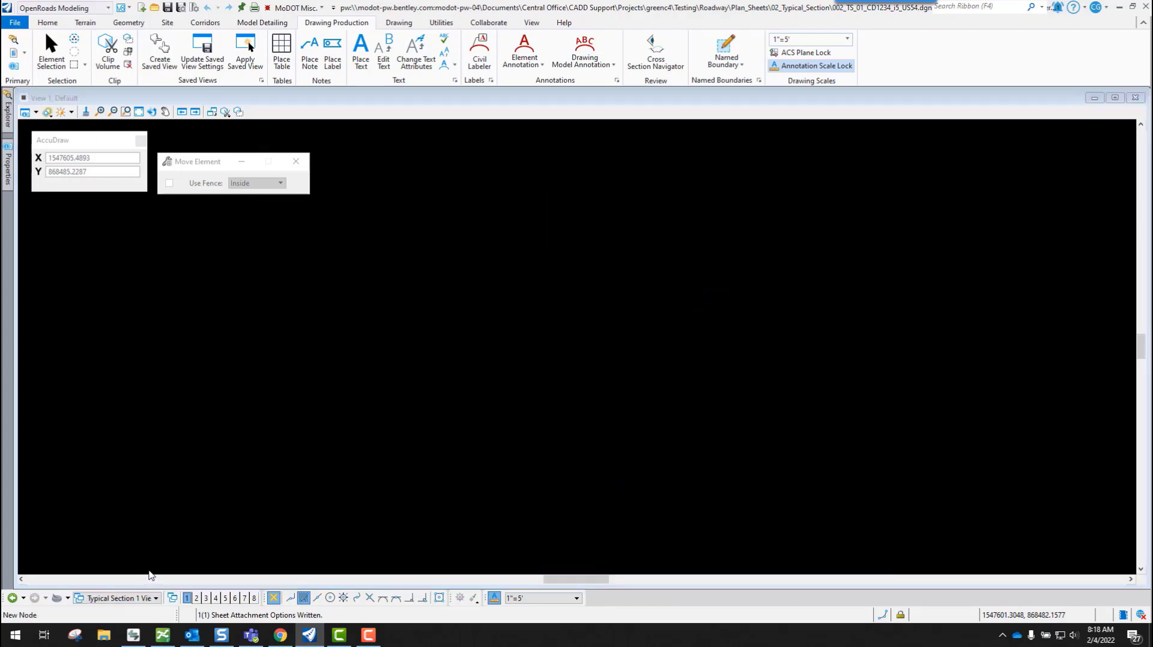
click(144, 599)
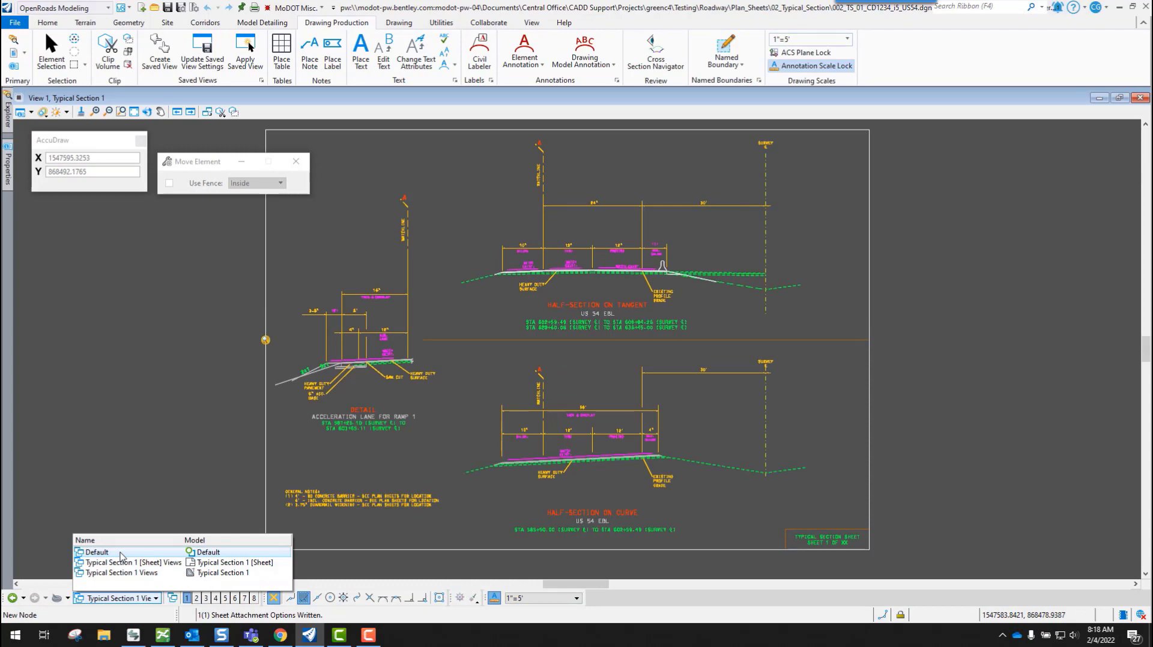
click(121, 553)
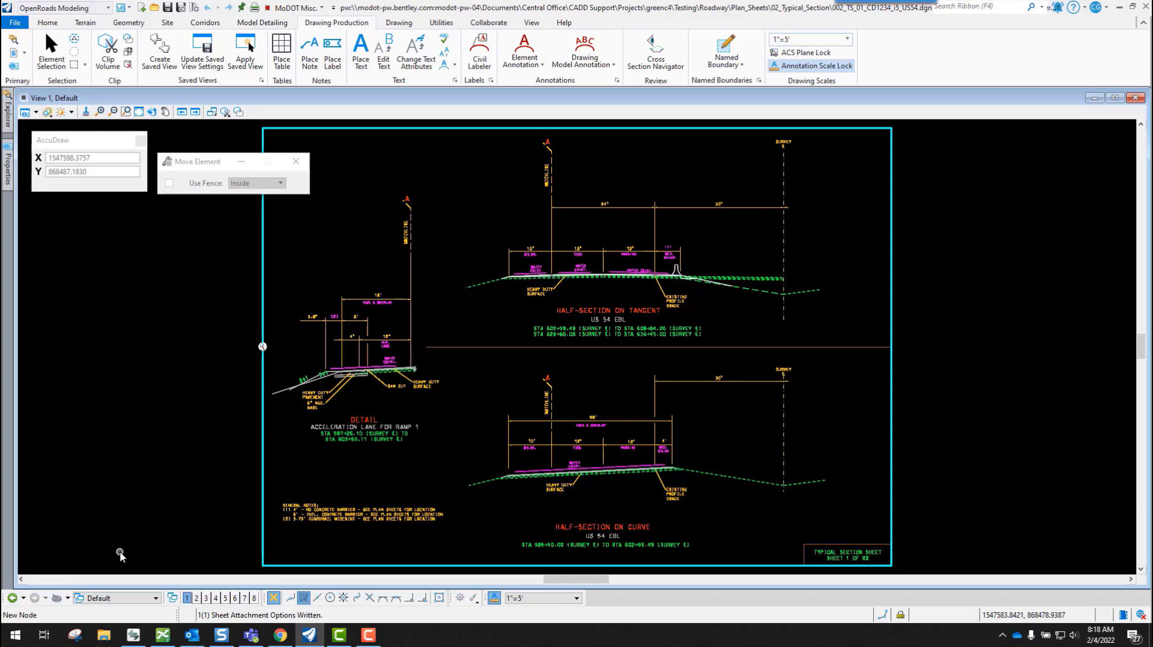
click(123, 598)
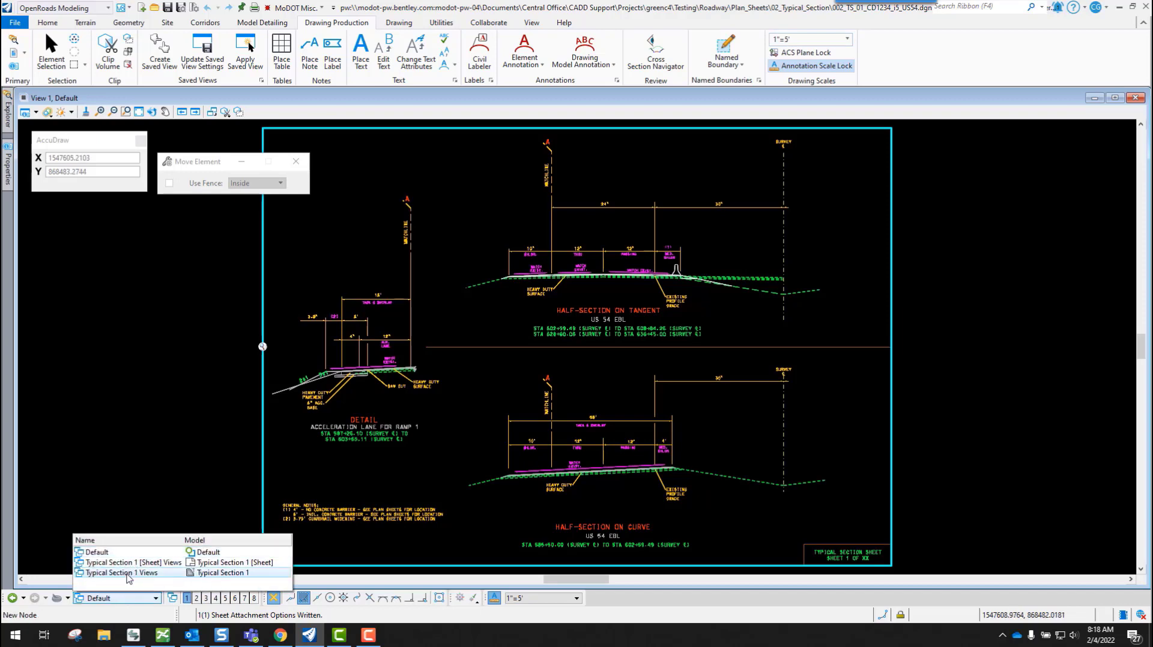
click(128, 574)
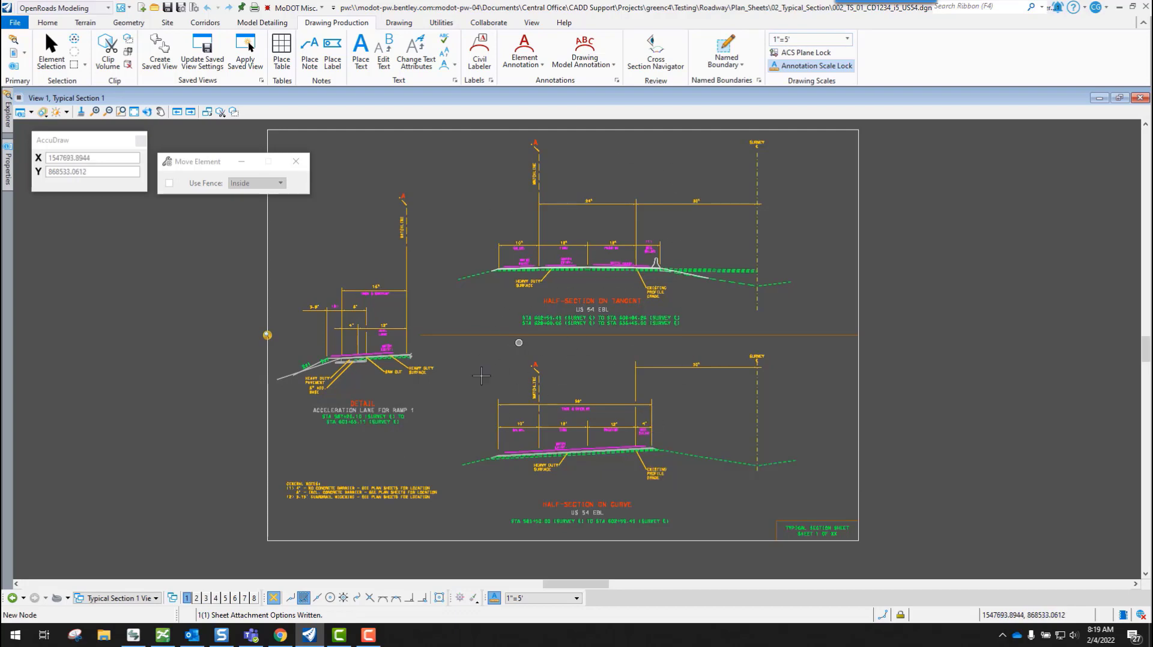
click(142, 599)
click(120, 550)
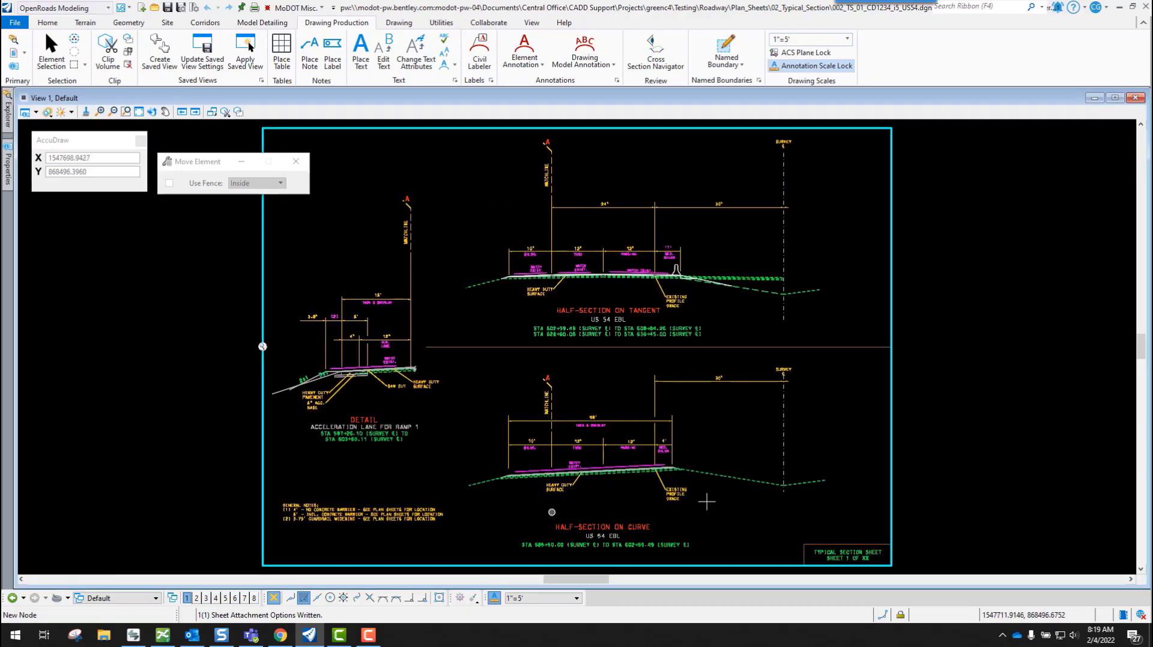
click(144, 598)
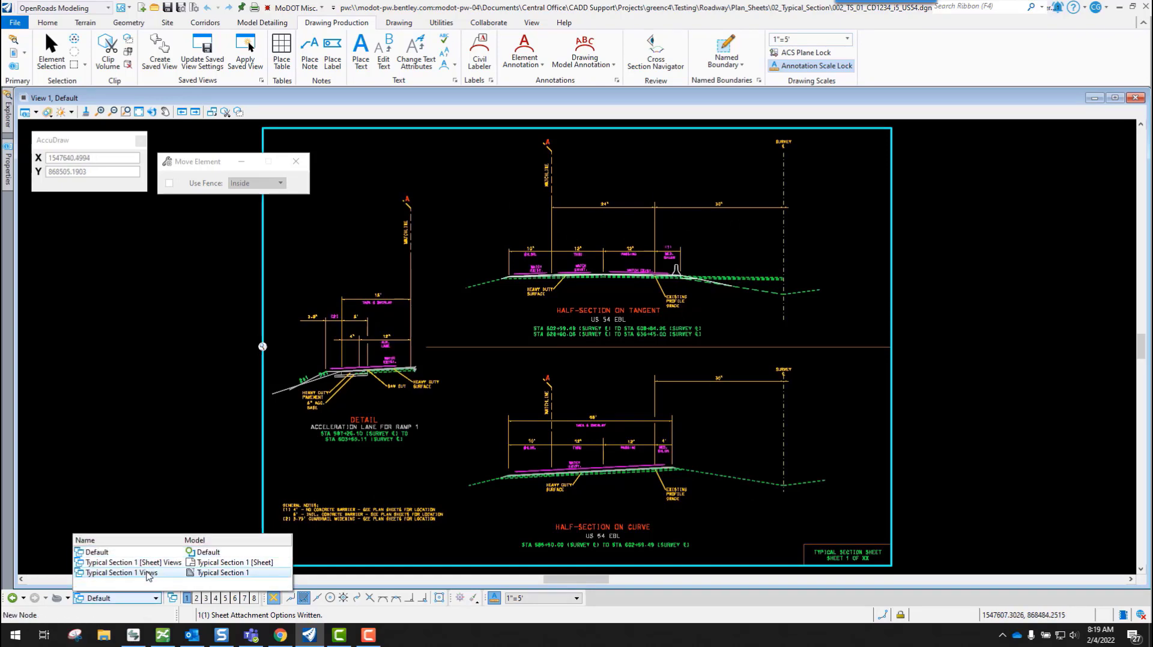
click(548, 383)
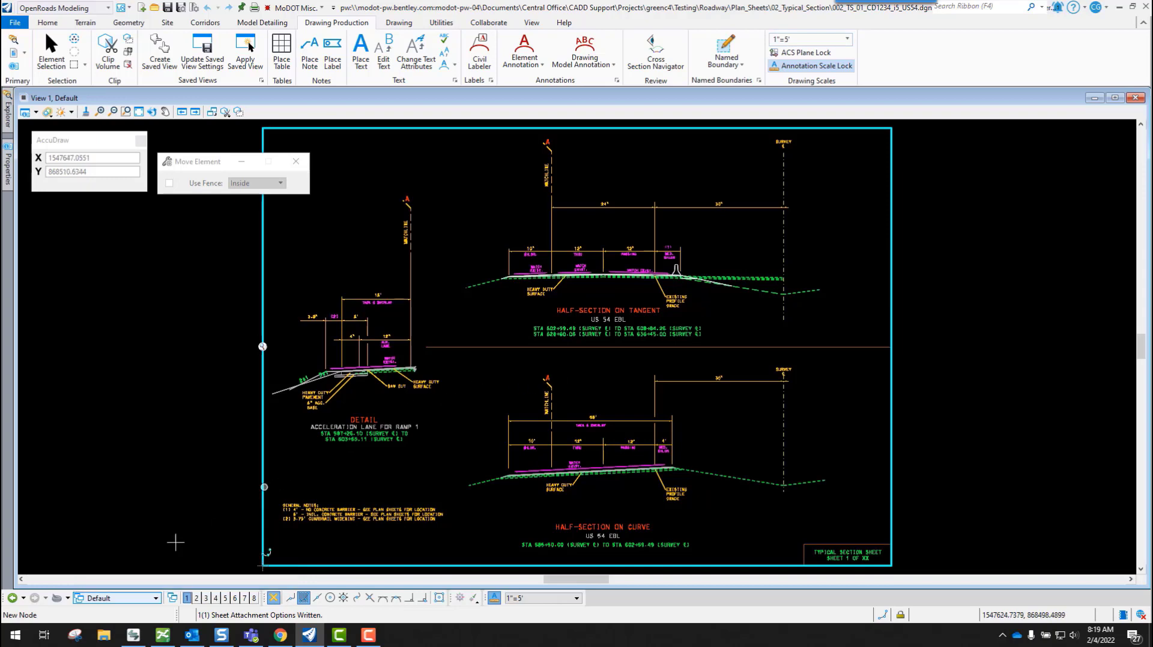